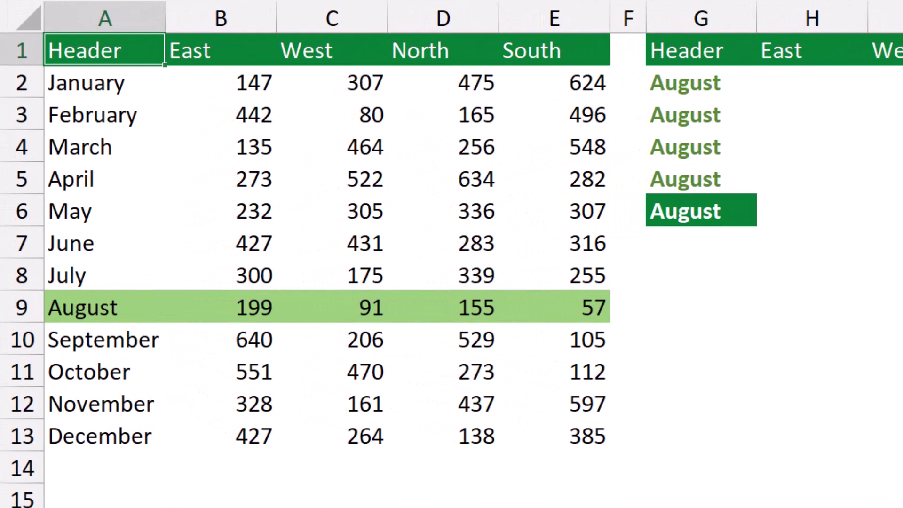
# - Change the lookup month in G2 from August to April using its dropdown list
pyautogui.click(700, 82)
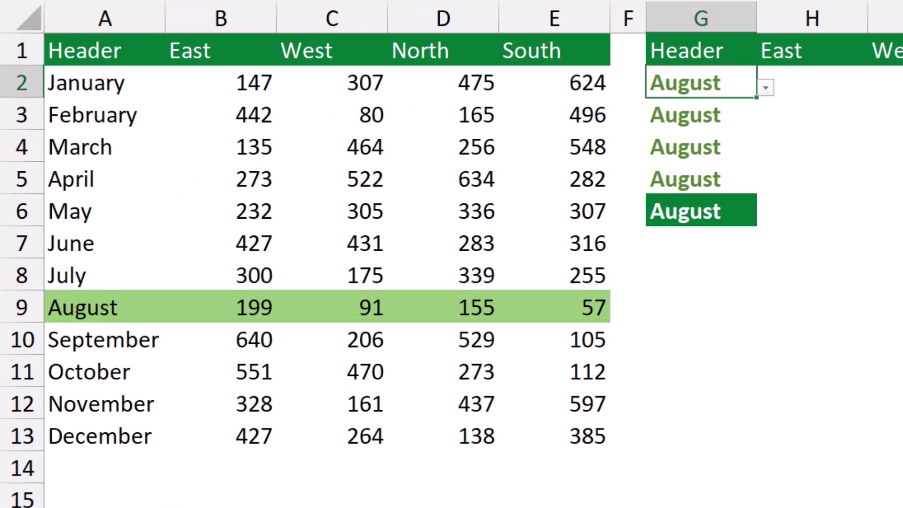
pyautogui.hotkey('alt', 'Down')
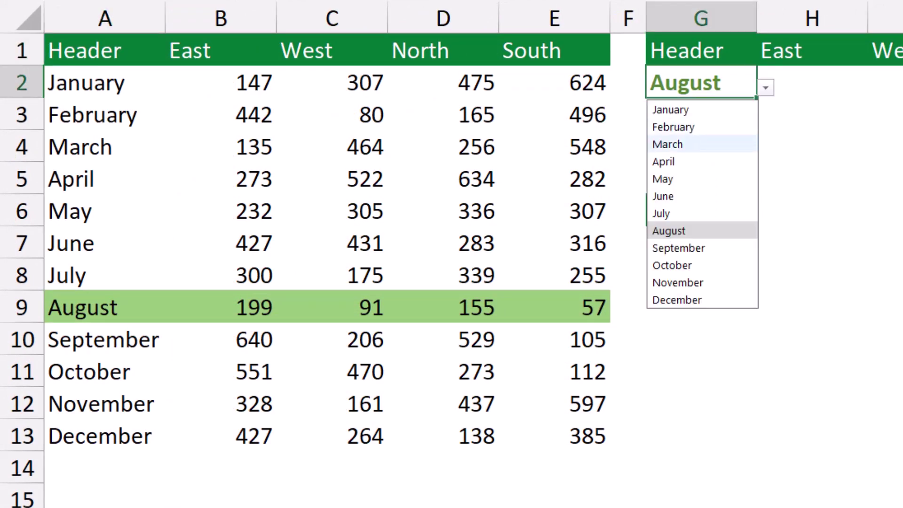
pyautogui.press('Return')
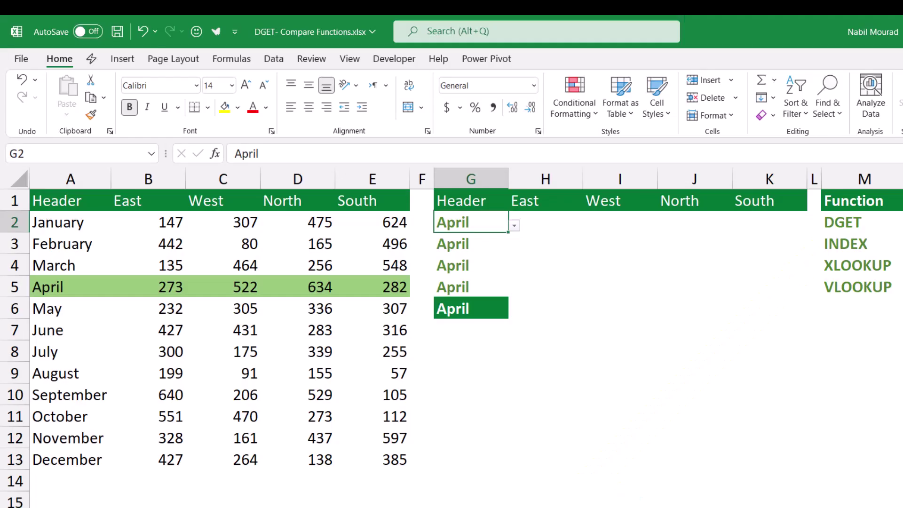
pyautogui.click(546, 286)
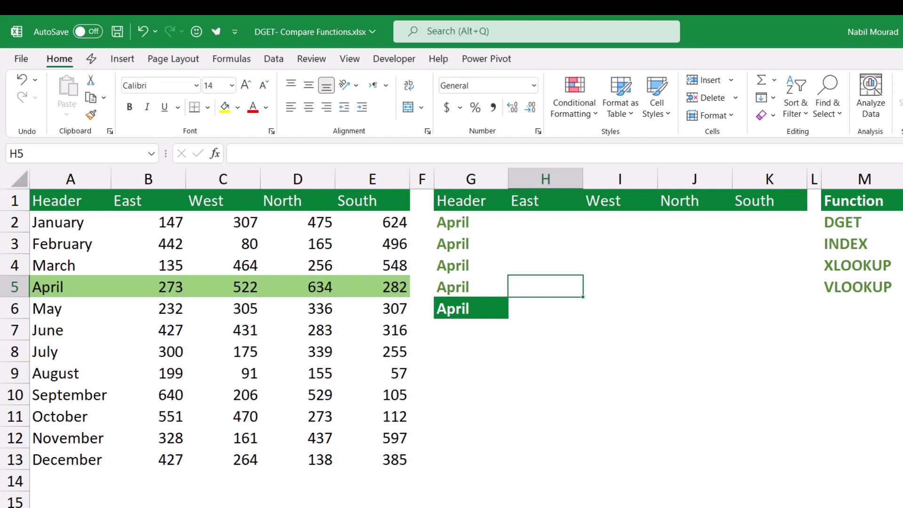
# - Start =VLOOKUP in H5 with lookup value $G$5 and locked table $A$2:$E$13
pyautogui.write('=vloo')
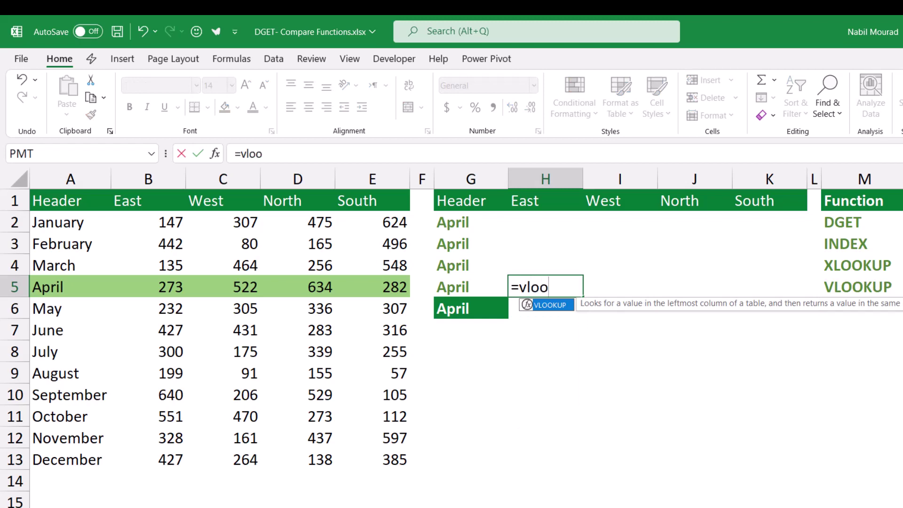
pyautogui.press('Tab')
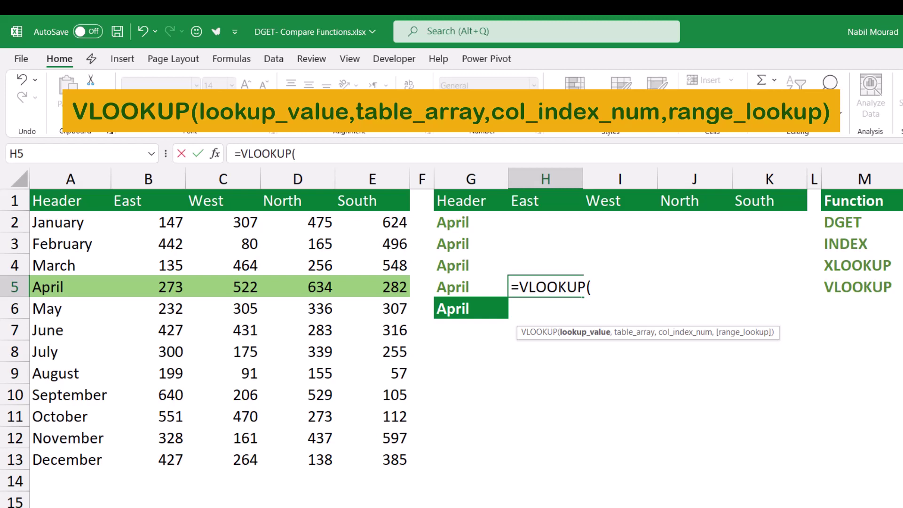
pyautogui.click(471, 287)
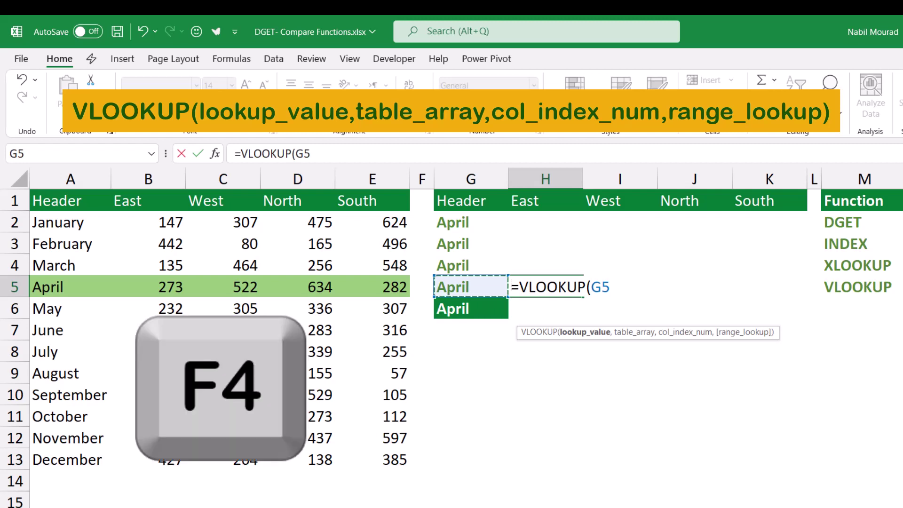
pyautogui.press('F4')
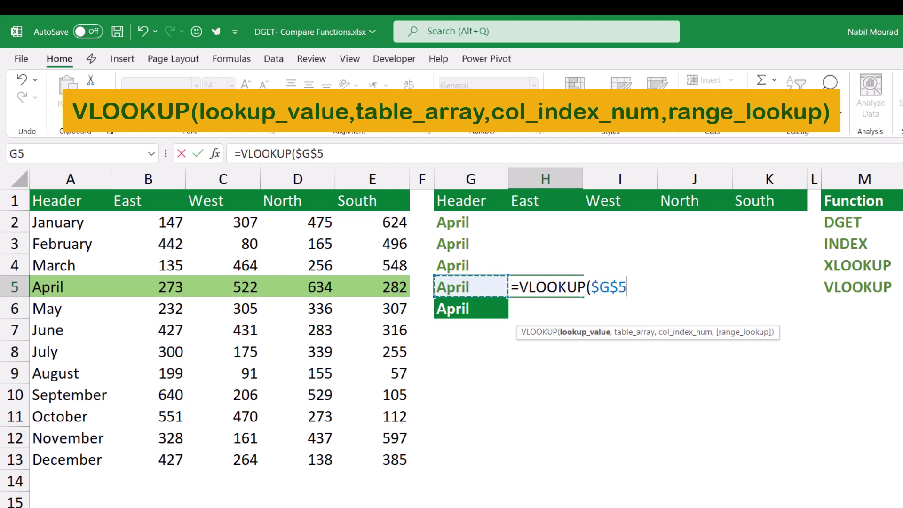
pyautogui.write(',')
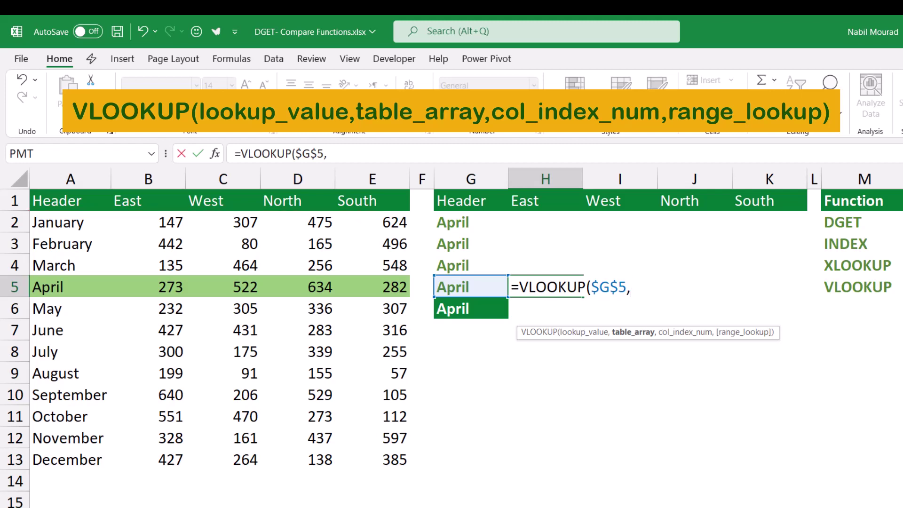
pyautogui.click(71, 222)
pyautogui.moveTo(70, 222); pyautogui.dragTo(395, 459)
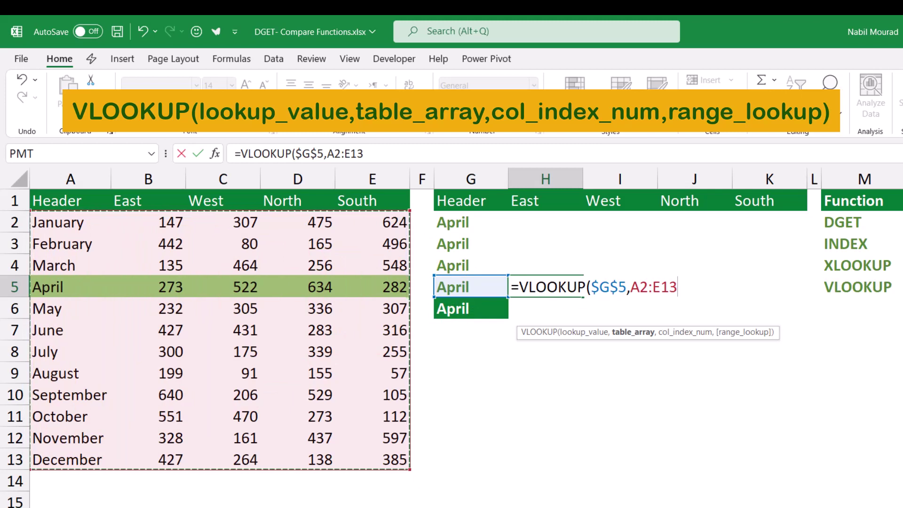
pyautogui.press('F4')
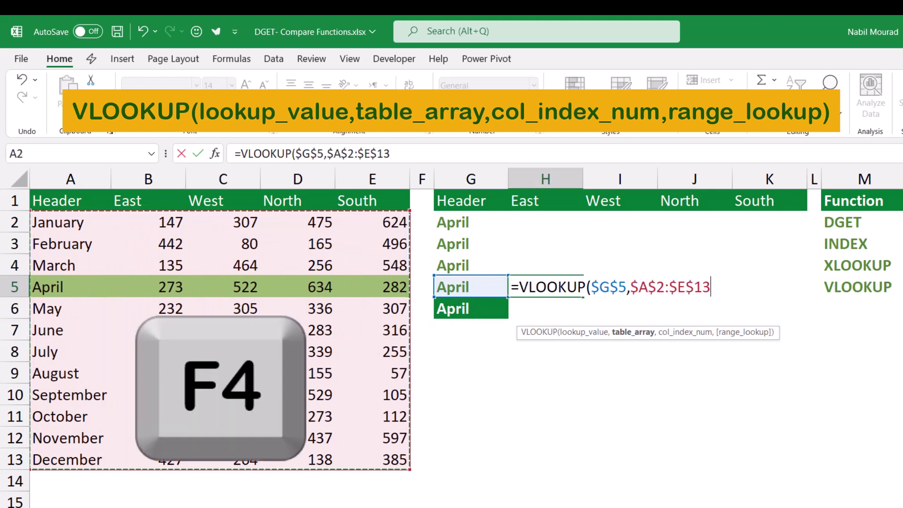
pyautogui.write(',')
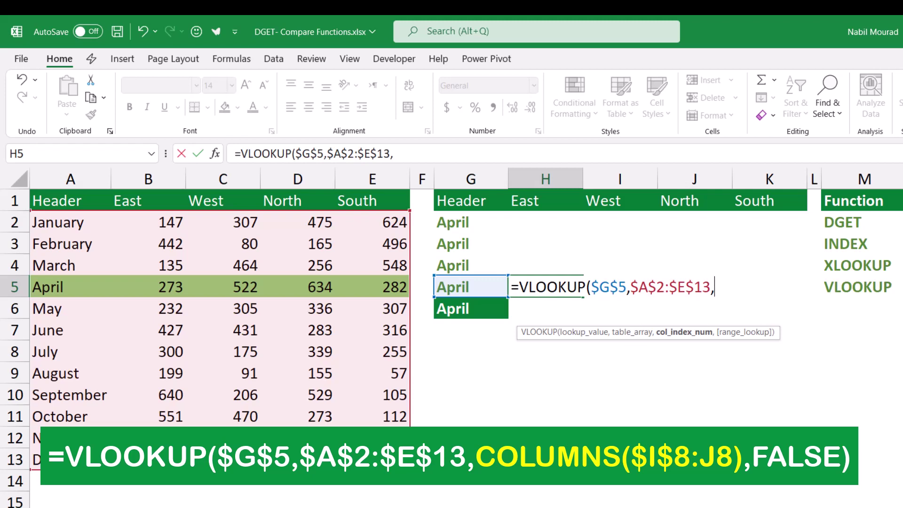
# - Add COLUMNS($I$8:J8) as the VLOOKUP's column index argument
pyautogui.write('column')
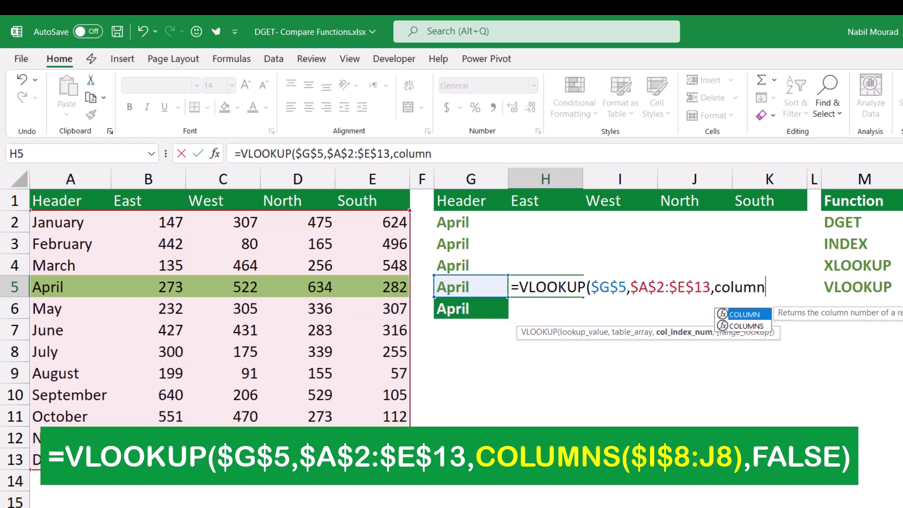
pyautogui.write('s')
pyautogui.press('Tab')
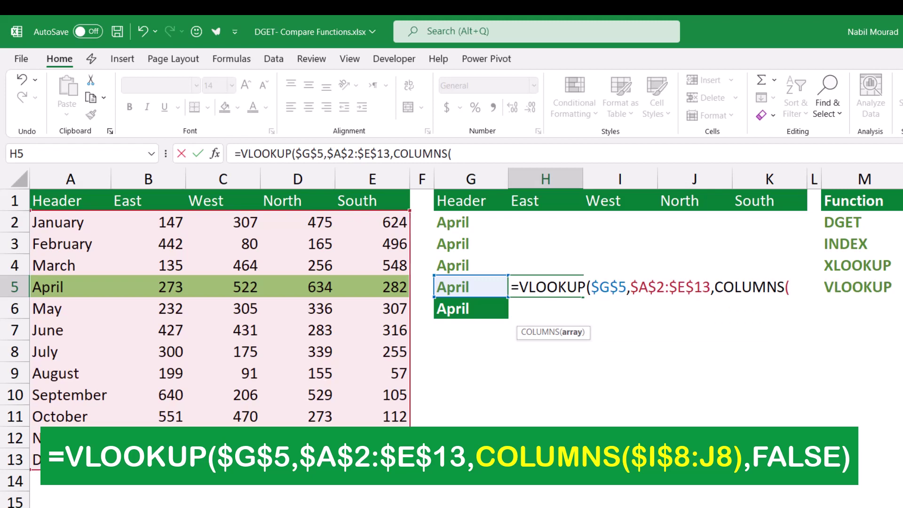
pyautogui.moveTo(619, 351); pyautogui.dragTo(695, 351)
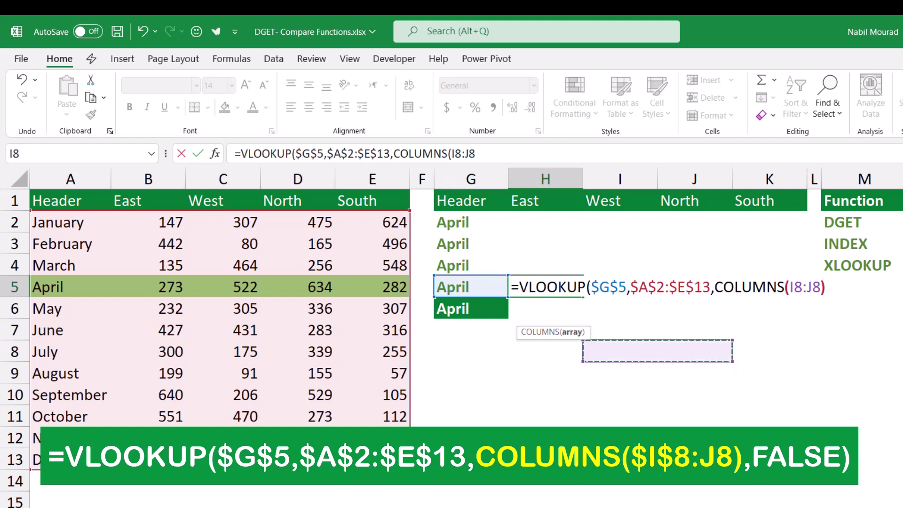
pyautogui.write(')')
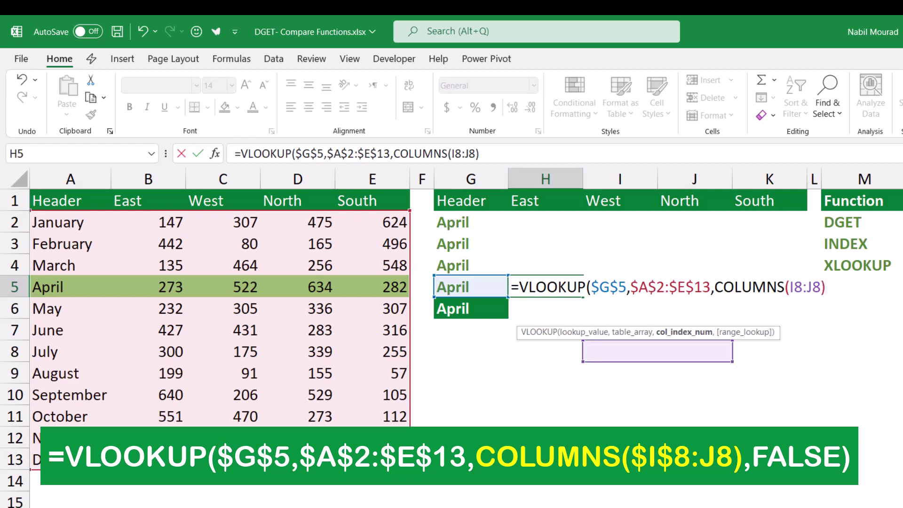
pyautogui.click(794, 286)
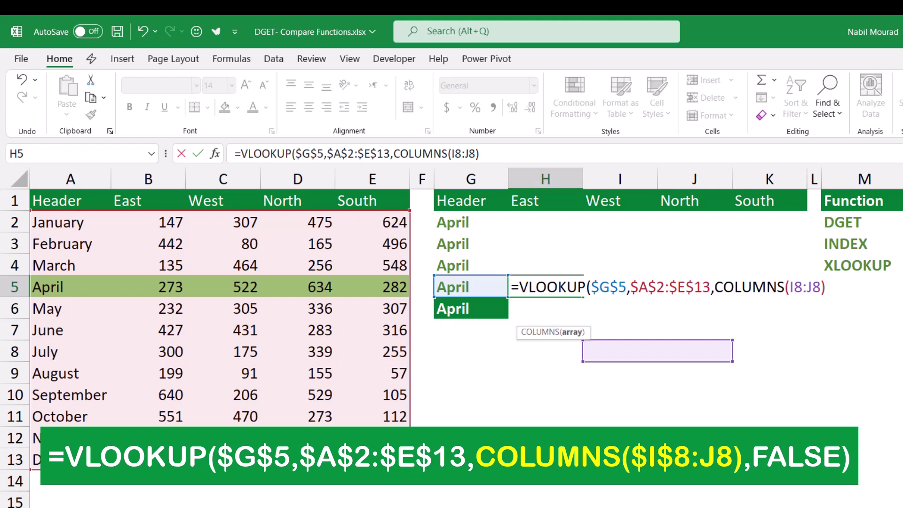
pyautogui.press('F4')
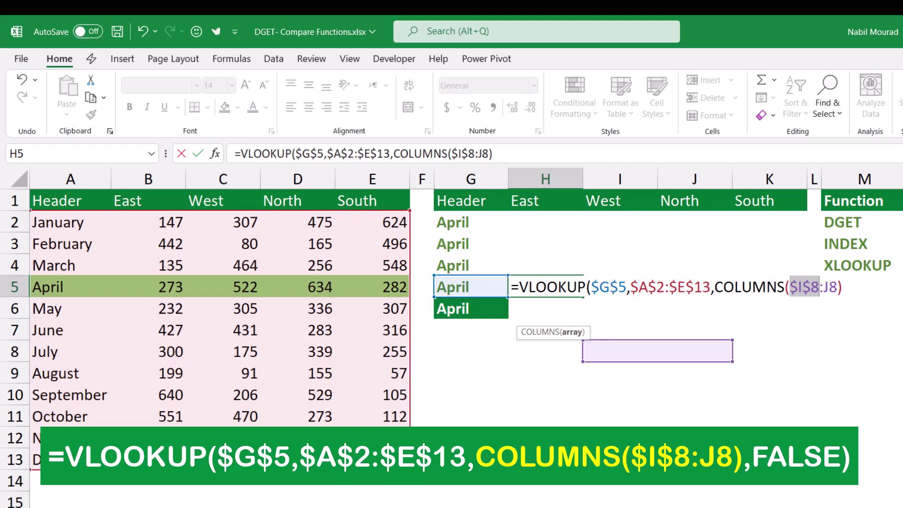
pyautogui.press('End')
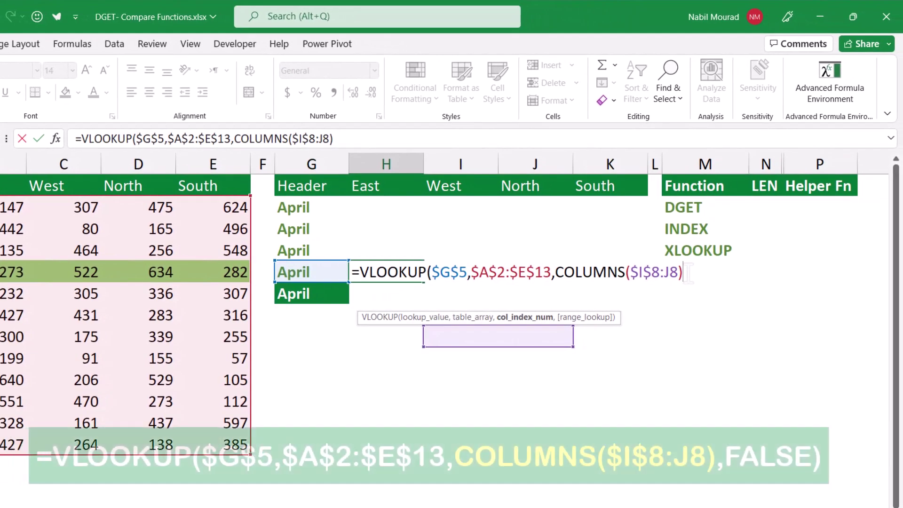
# - Finish the VLOOKUP with FALSE for exact match, returning April's East value 273
pyautogui.write(',')
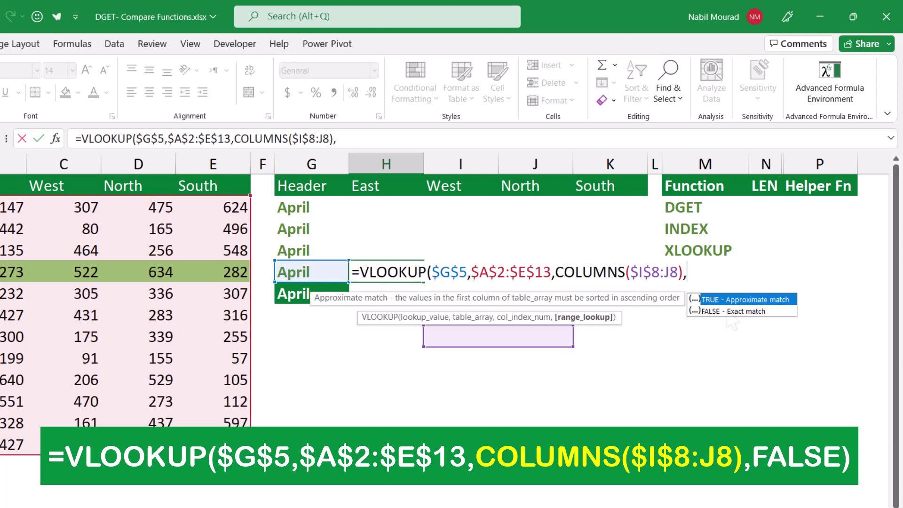
pyautogui.press('Down')
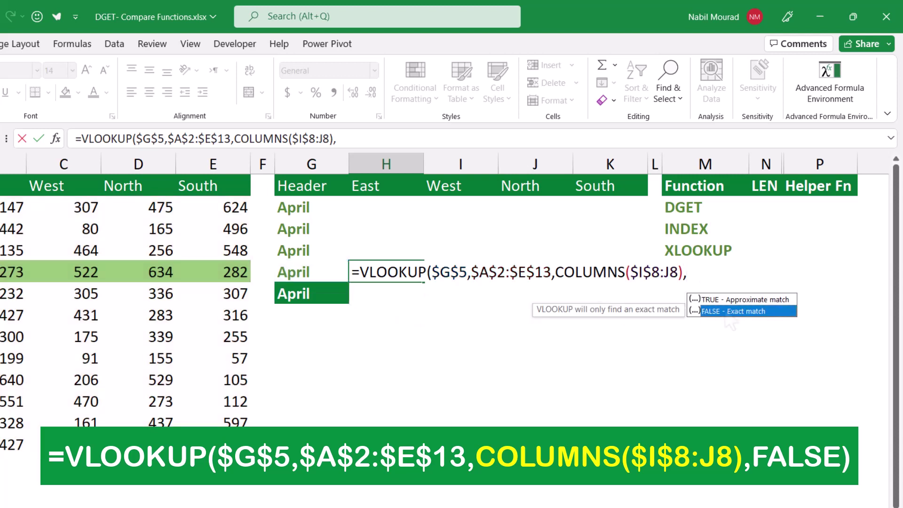
pyautogui.press('Tab')
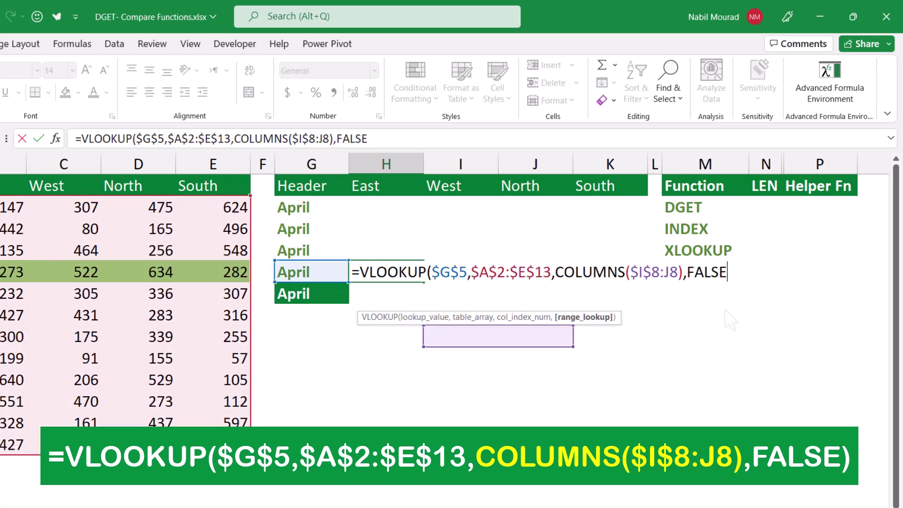
pyautogui.write(')')
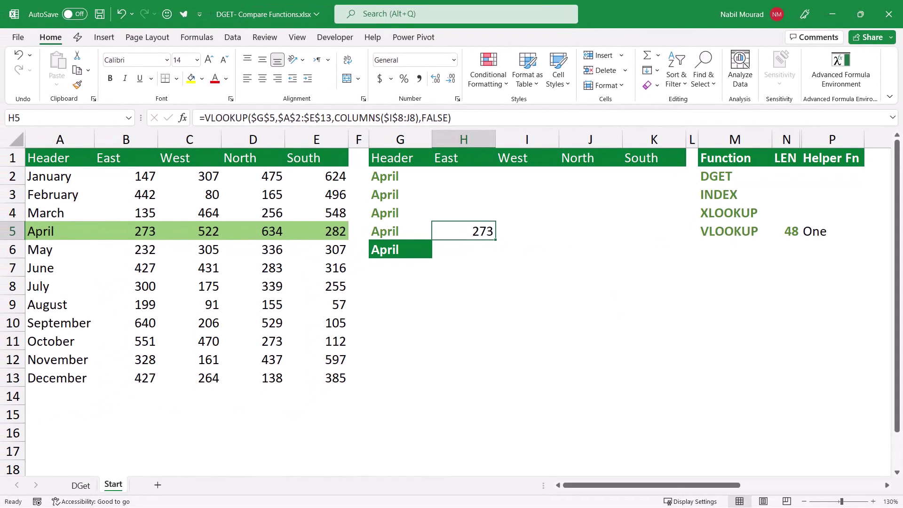
# - Fill the H5 VLOOKUP across to K5, returning West 522, North 634 and South 282
pyautogui.moveTo(495, 240); pyautogui.dragTo(673, 235)
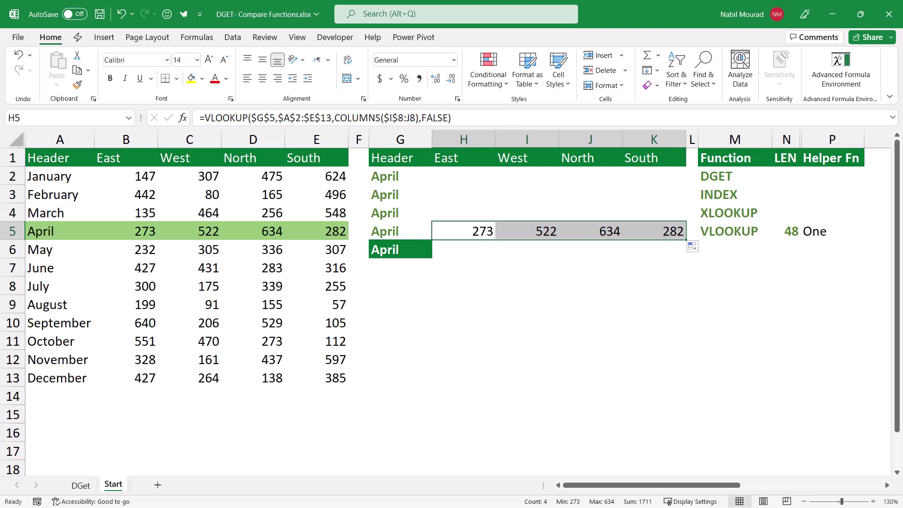
pyautogui.click(463, 212)
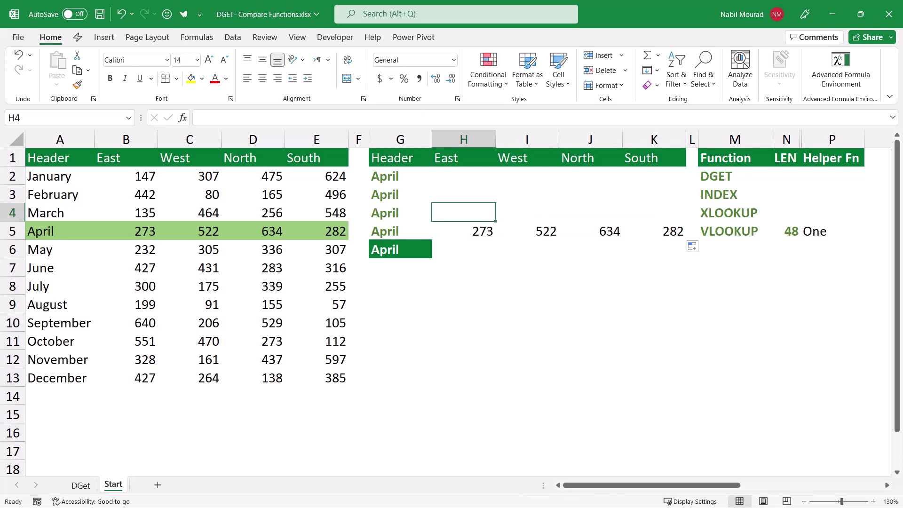
# - Start =XLOOKUP in H4 with lookup value G4 and lookup array A2:A13
pyautogui.write('=xlo')
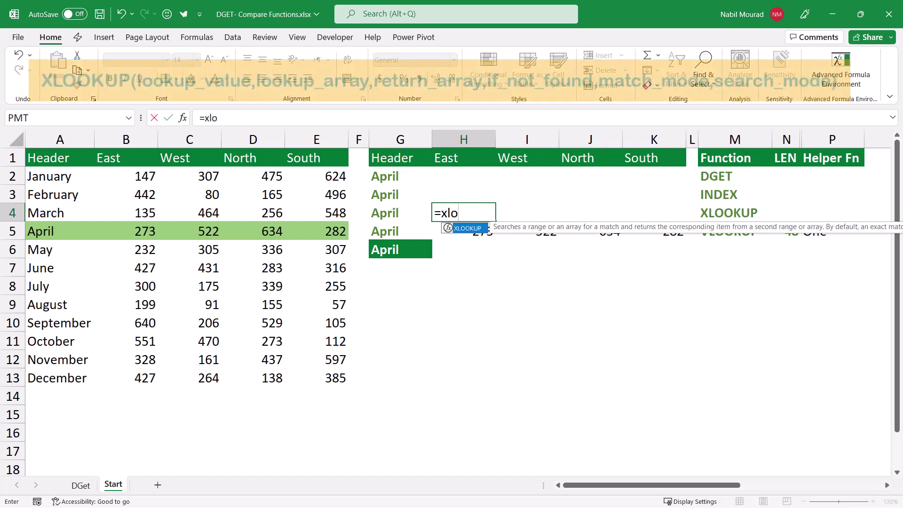
pyautogui.press('Tab')
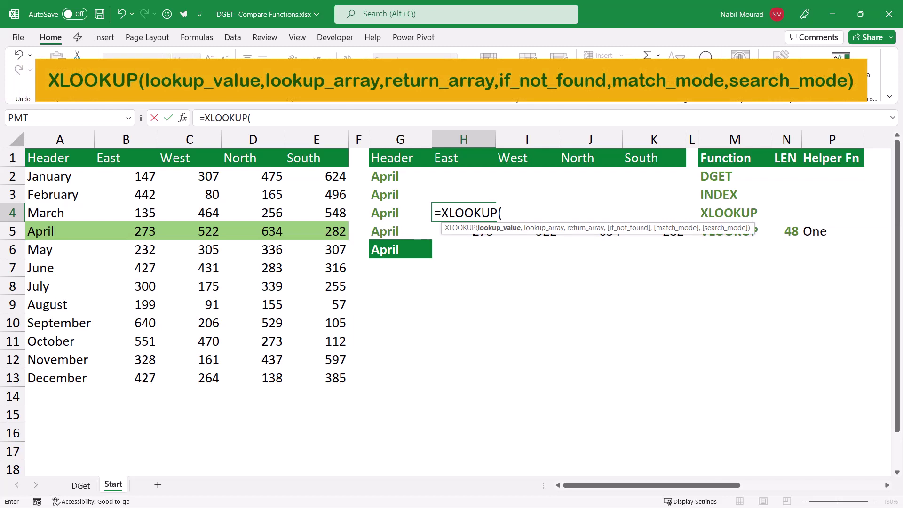
pyautogui.press('Left')
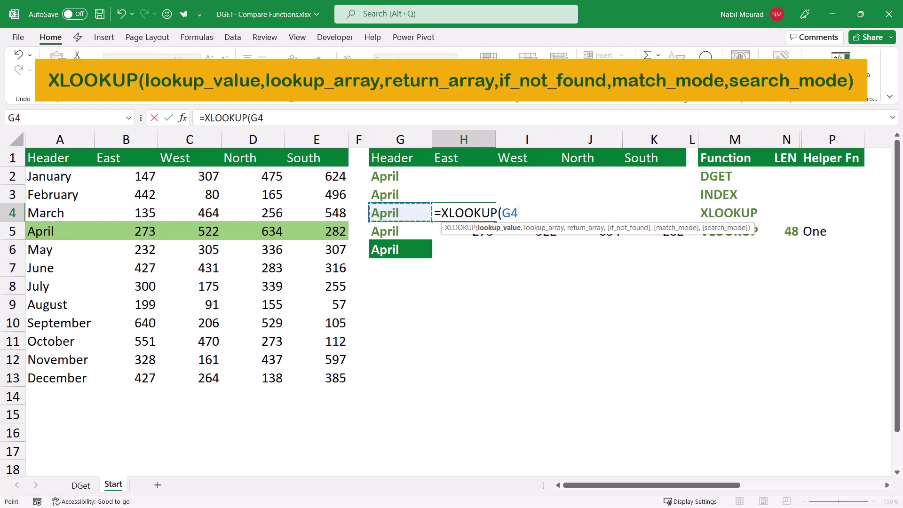
pyautogui.write(',')
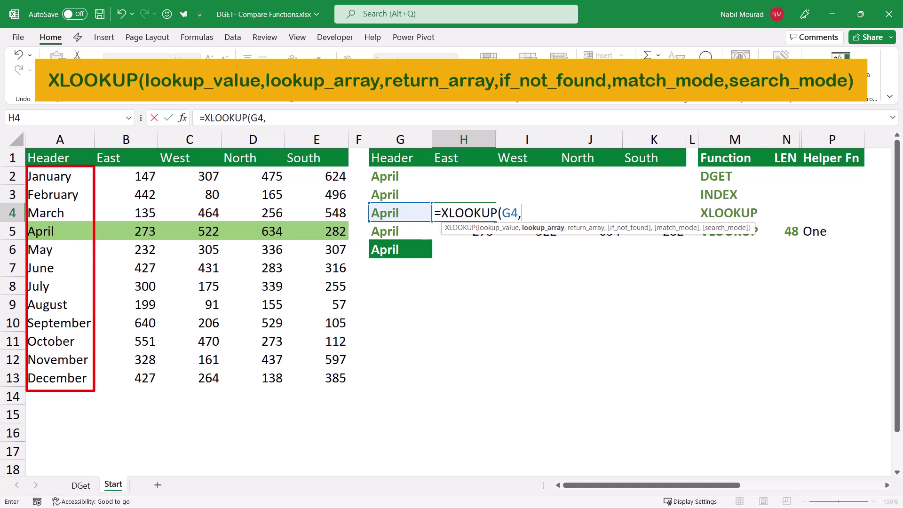
pyautogui.moveTo(80, 178); pyautogui.dragTo(89, 382)
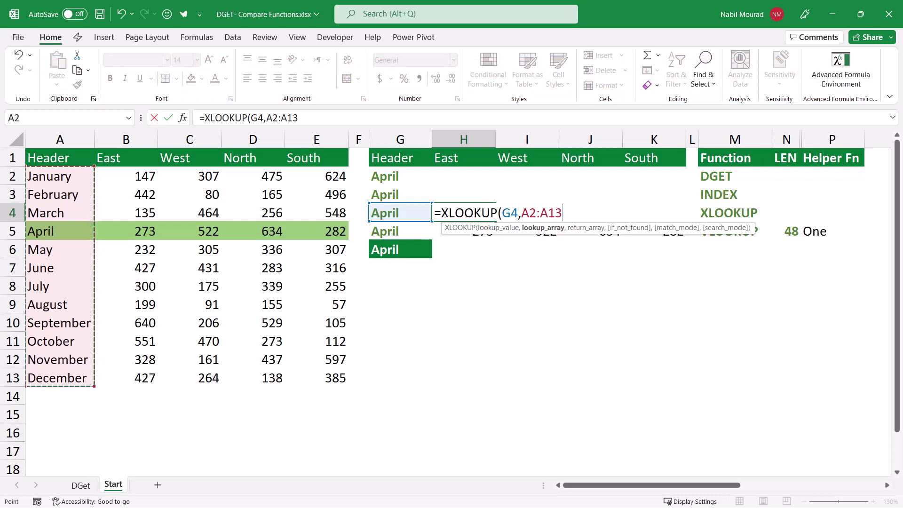
pyautogui.write(',')
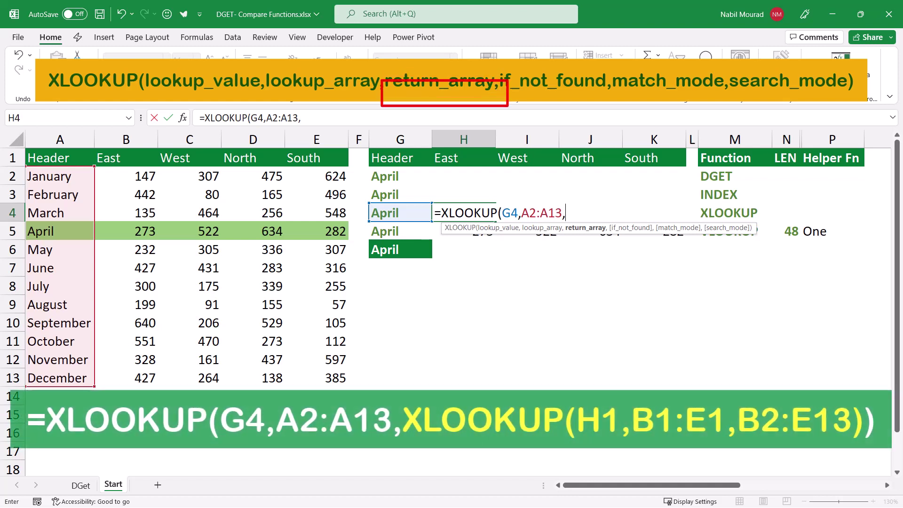
# - Add a nested XLOOKUP(H1,B1:E1,B2:E13) as the return array of H4's formula
pyautogui.write('xloo')
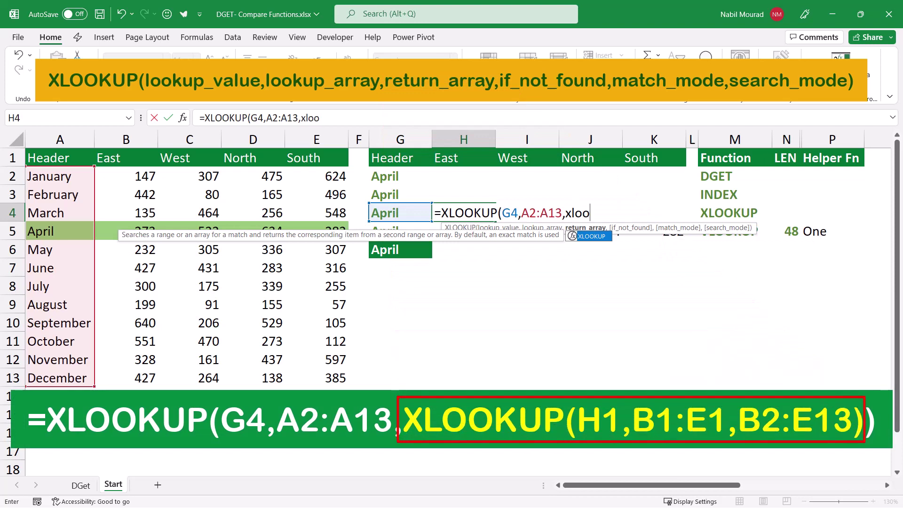
pyautogui.press('Tab')
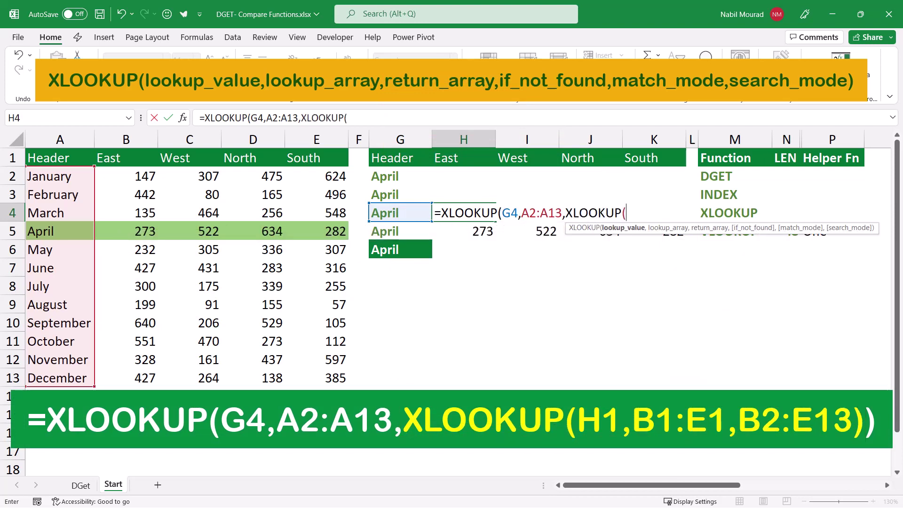
pyautogui.click(463, 158)
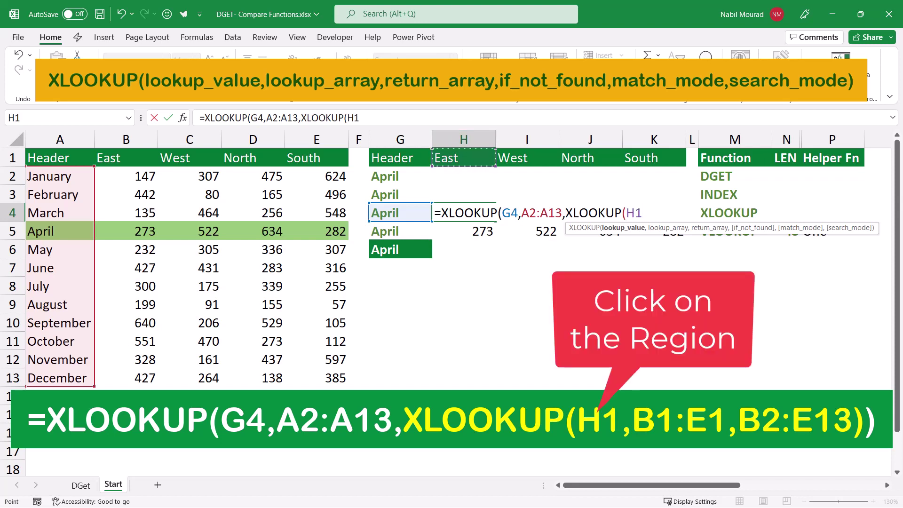
pyautogui.write(',')
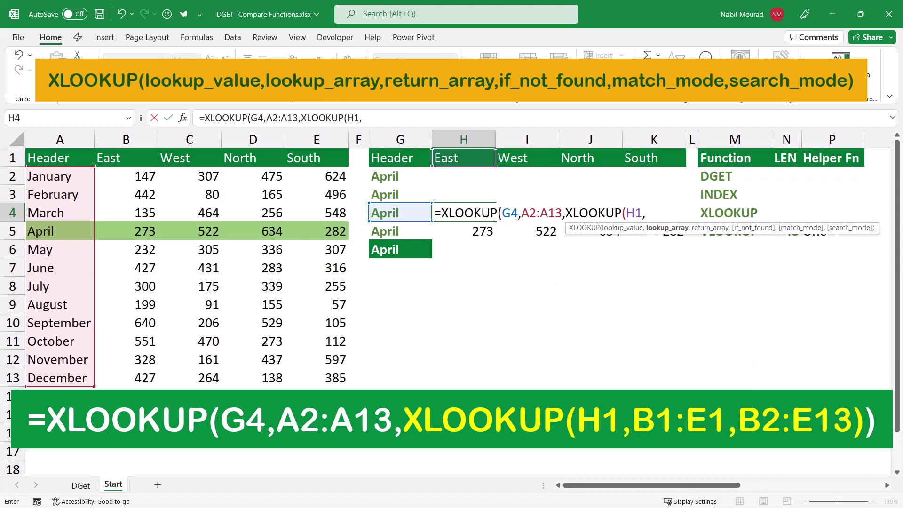
pyautogui.moveTo(108, 158); pyautogui.dragTo(345, 163)
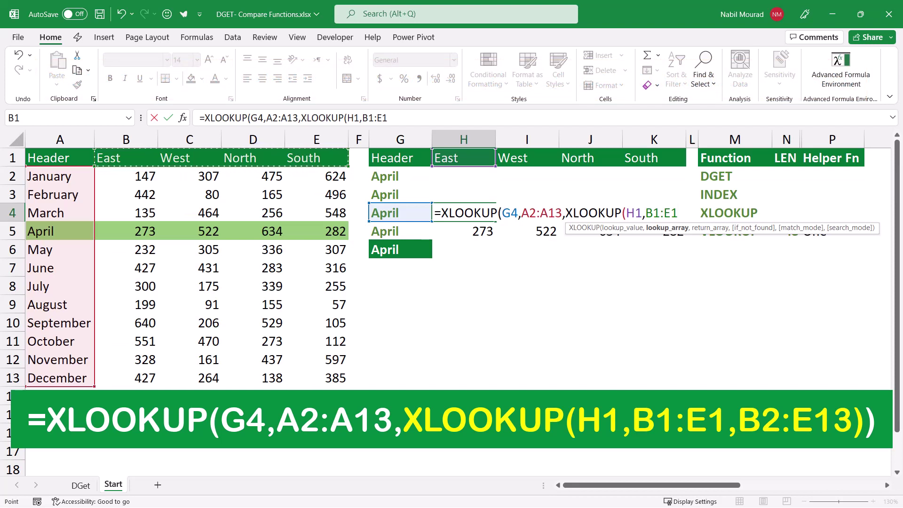
pyautogui.write(',')
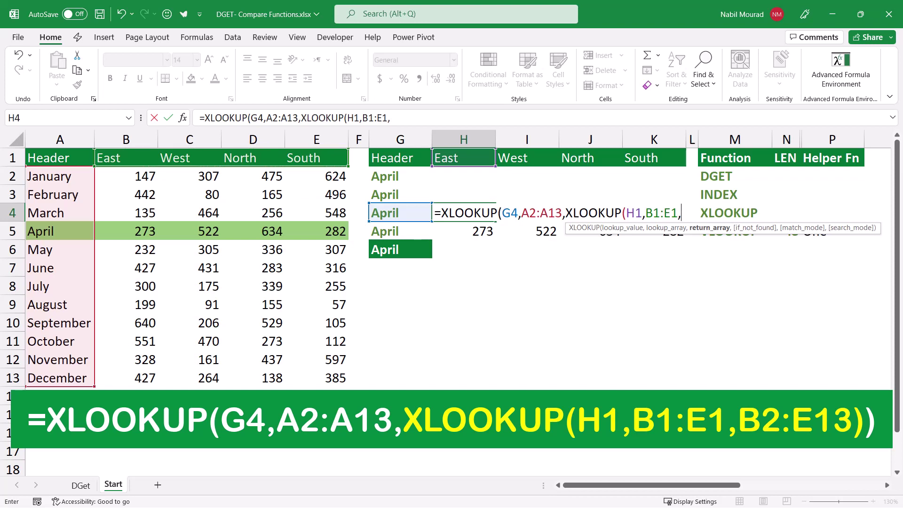
pyautogui.moveTo(141, 177); pyautogui.dragTo(338, 378)
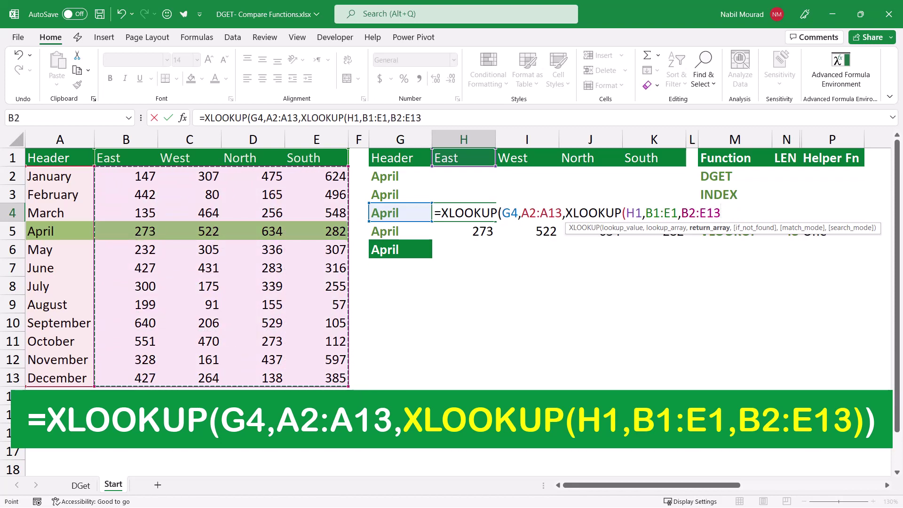
pyautogui.write(')')
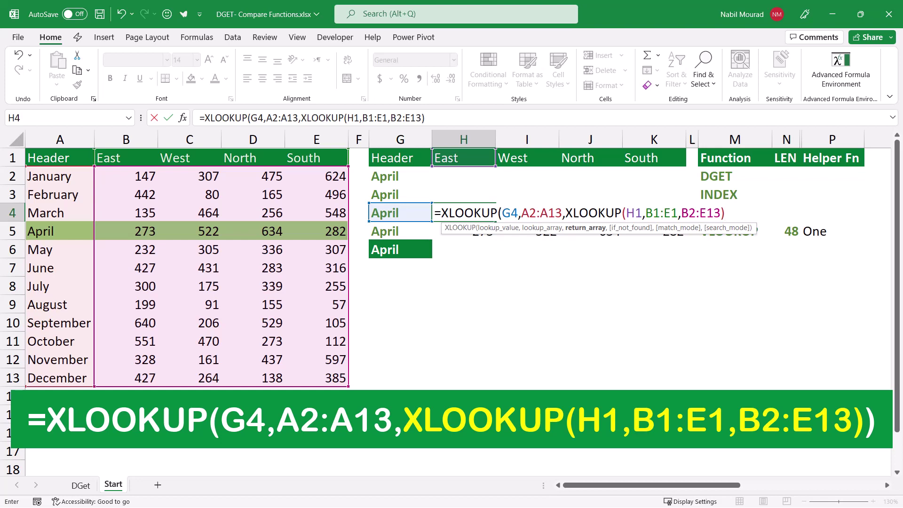
# - Commit H4's nested XLOOKUP and fill it to K4, returning 273, 522, 634 and 282
pyautogui.write(')')
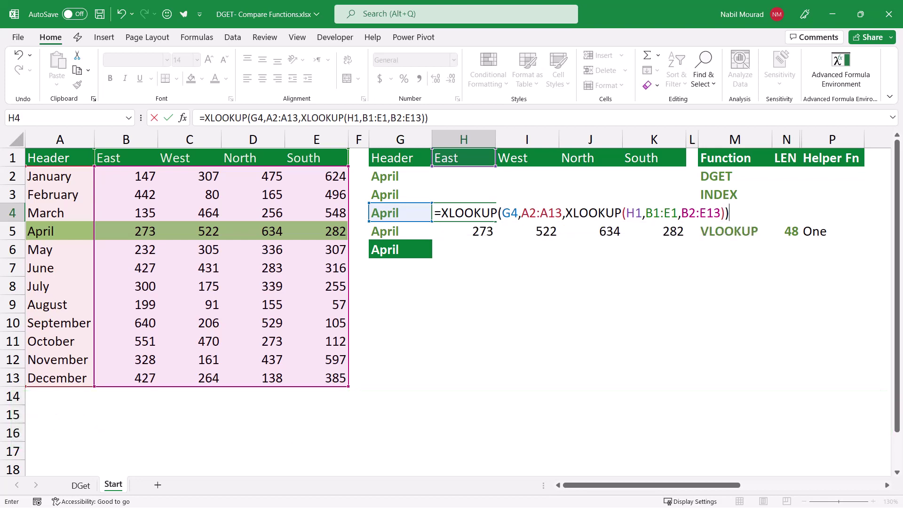
pyautogui.hotkey('ctrl', 'Return')
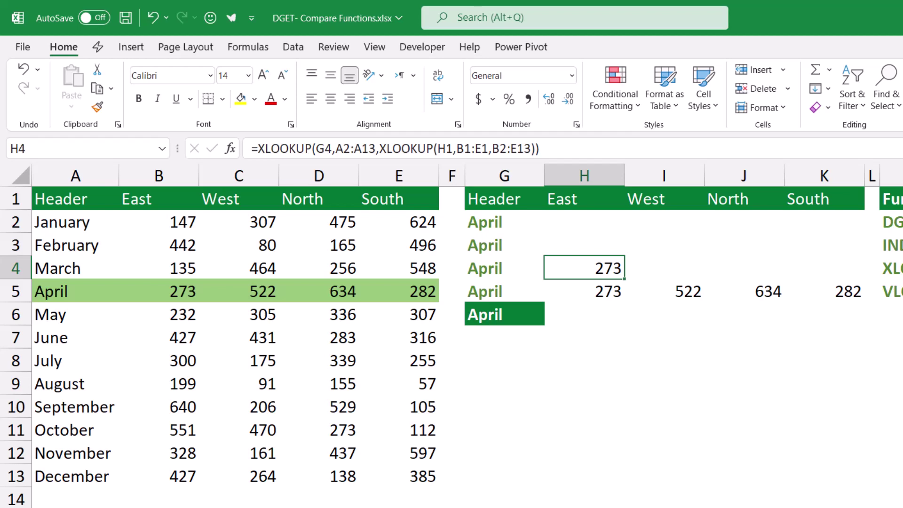
pyautogui.moveTo(624, 278); pyautogui.dragTo(842, 278)
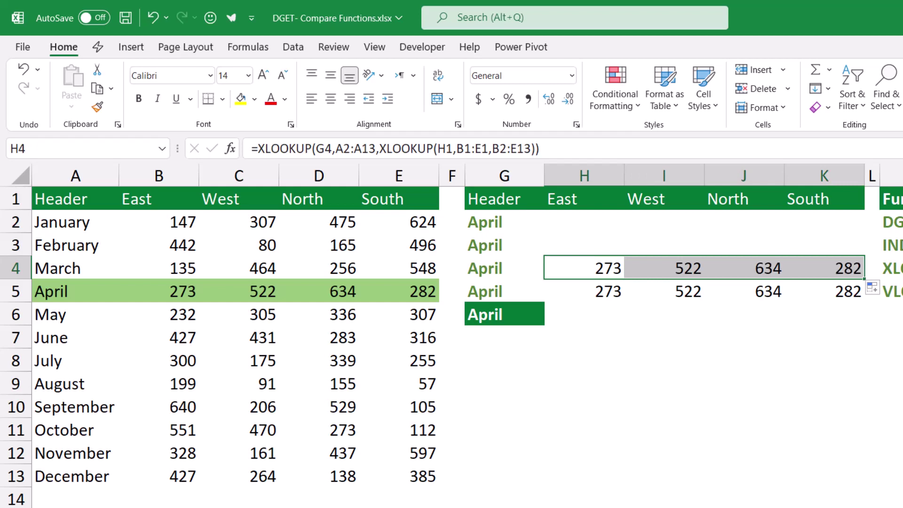
pyautogui.click(584, 291)
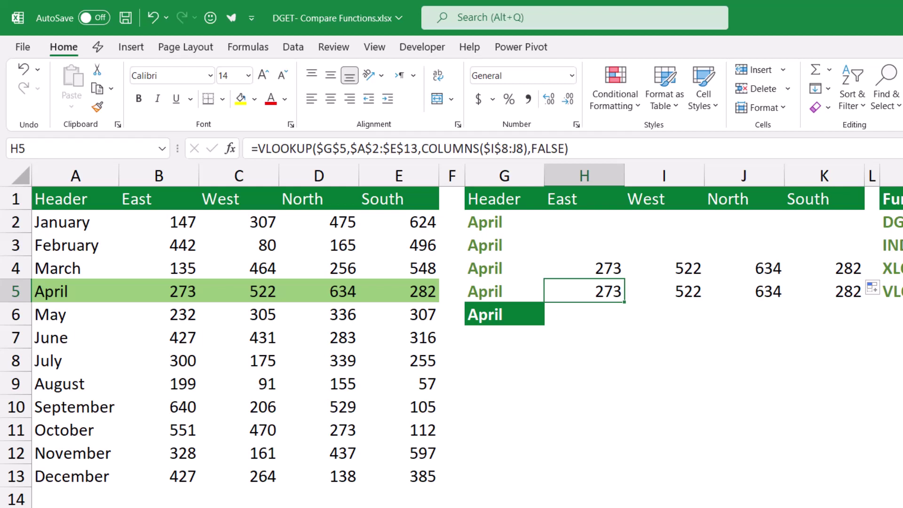
pyautogui.click(584, 198)
# - Change header H1 to West and header I1 to East from their dropdown lists
pyautogui.click(630, 202)
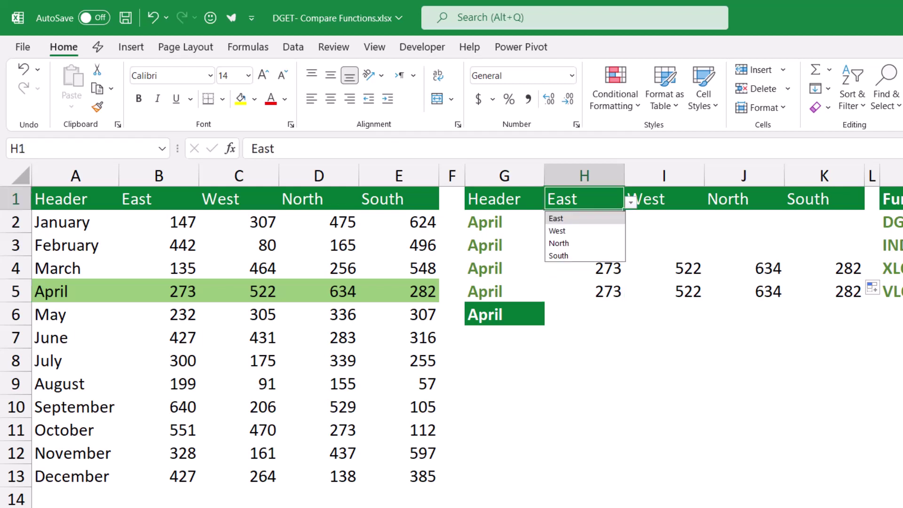
pyautogui.click(559, 231)
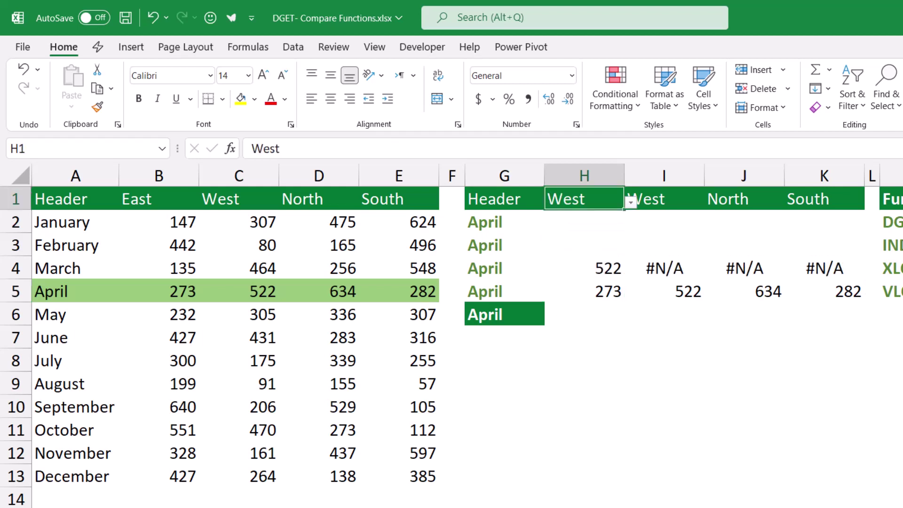
pyautogui.click(664, 199)
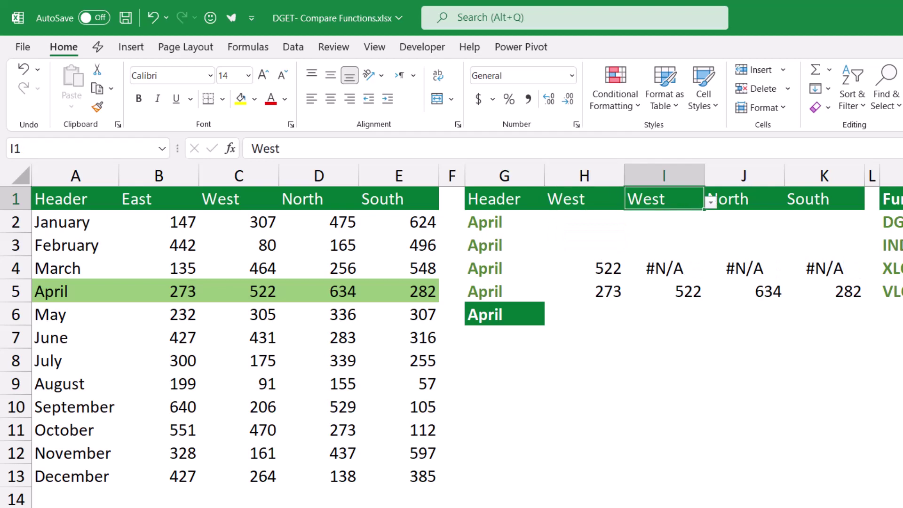
pyautogui.hotkey('alt', 'Down')
pyautogui.press('Up')
pyautogui.press('Return')
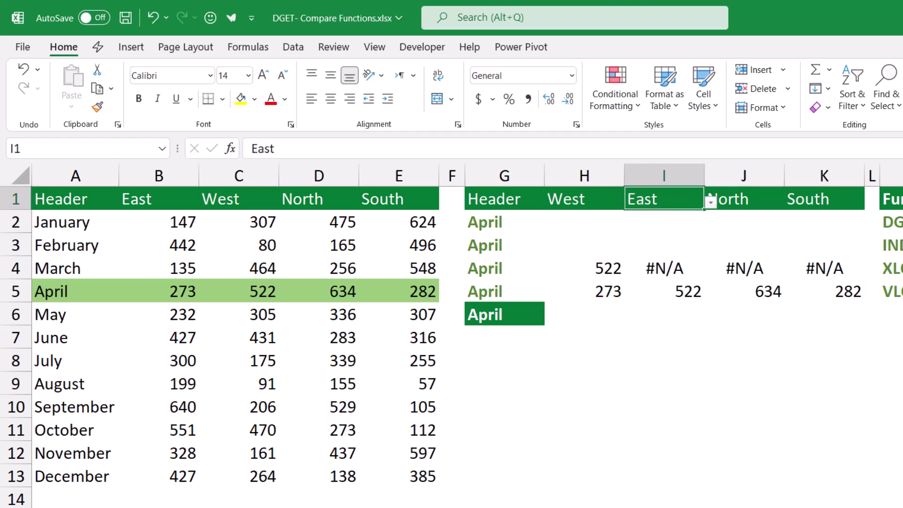
pyautogui.click(584, 291)
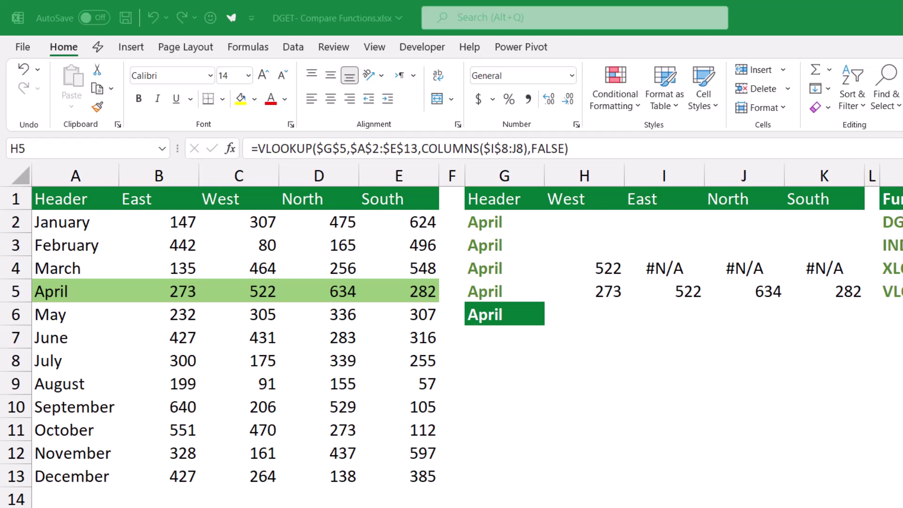
# - Replace H5's COLUMNS argument with MATCH(H1,$A$1:$E$1,0) as the VLOOKUP column index
pyautogui.click(551, 290)
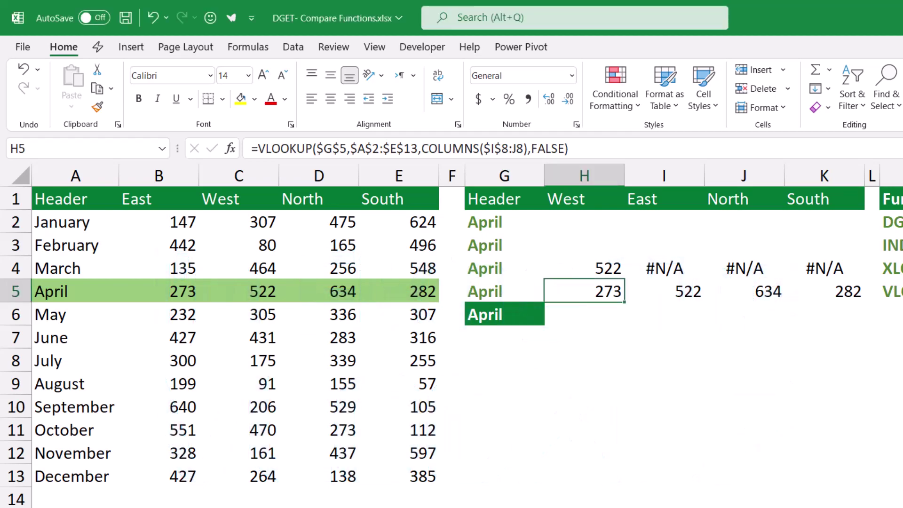
pyautogui.press('F2')
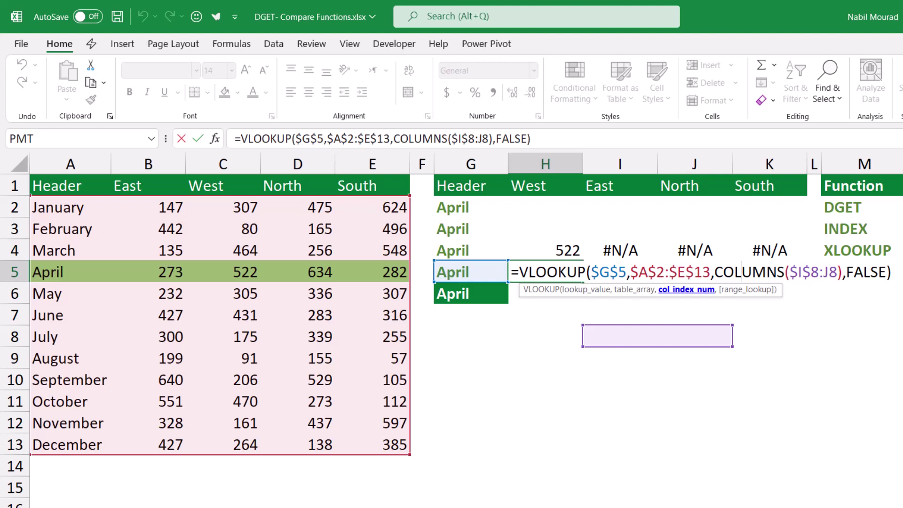
pyautogui.click(686, 289)
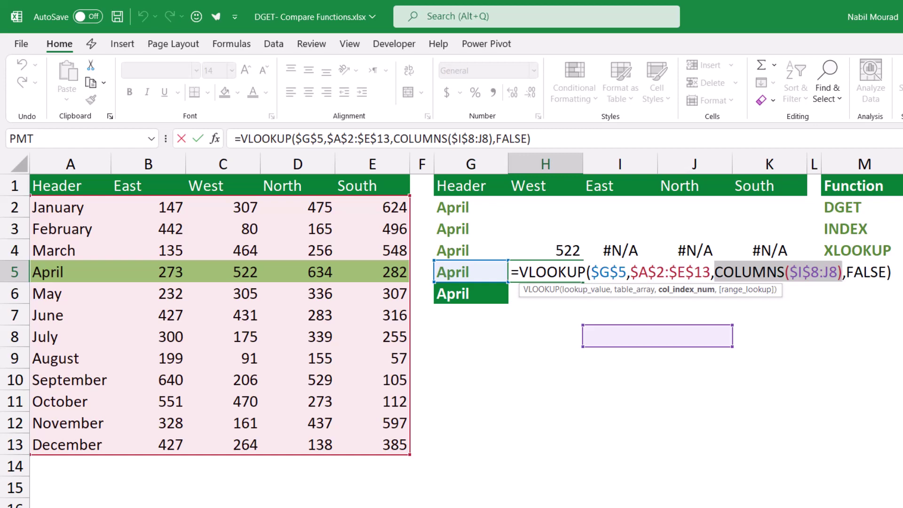
pyautogui.write('match')
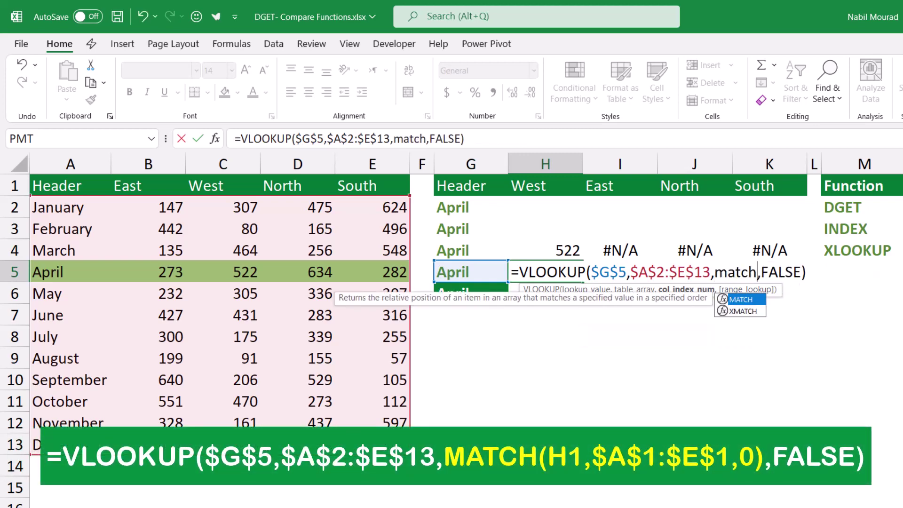
pyautogui.press('Tab')
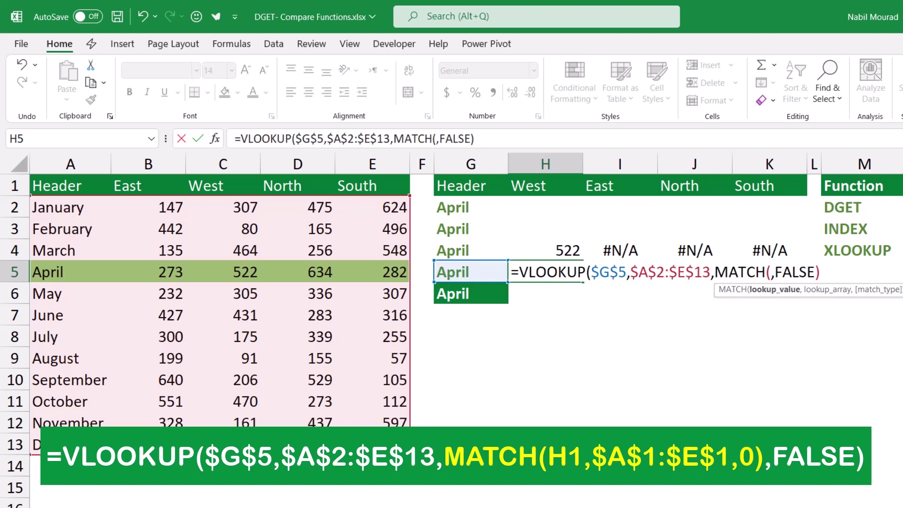
pyautogui.click(545, 185)
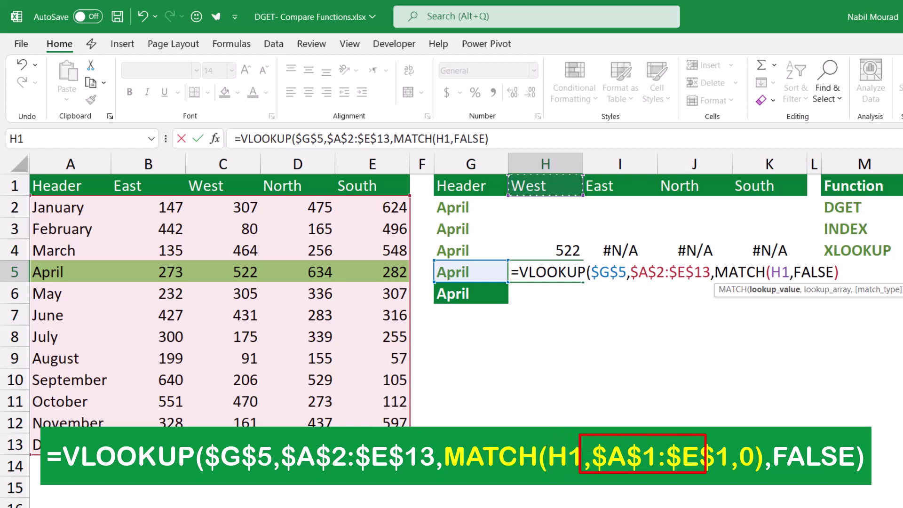
pyautogui.write(',')
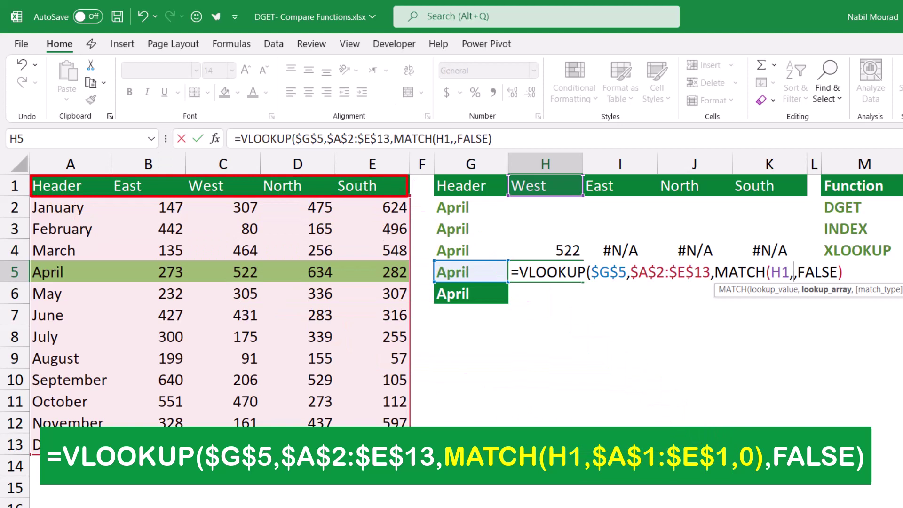
pyautogui.click(70, 186)
pyautogui.hotkey('shift', 'Right')
pyautogui.hotkey('shift', 'Right')
pyautogui.hotkey('shift', 'Right')
pyautogui.hotkey('shift', 'Right')
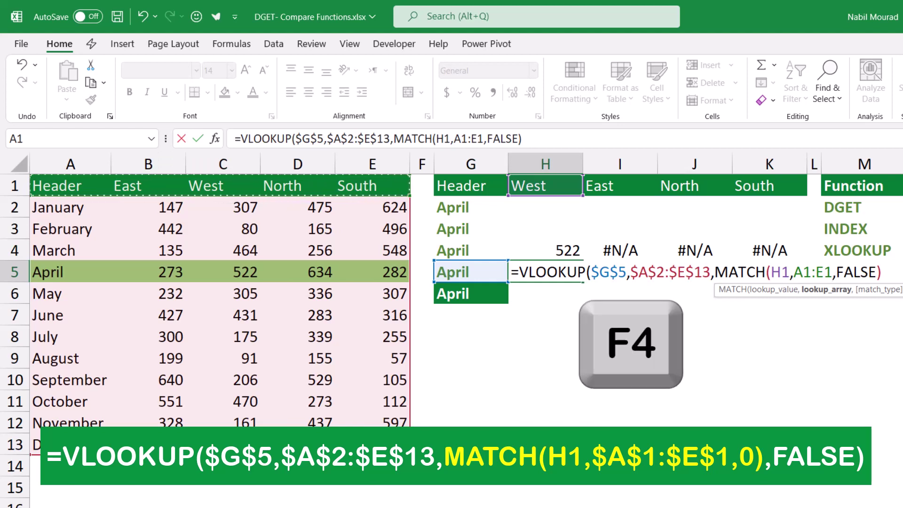
pyautogui.press('F4')
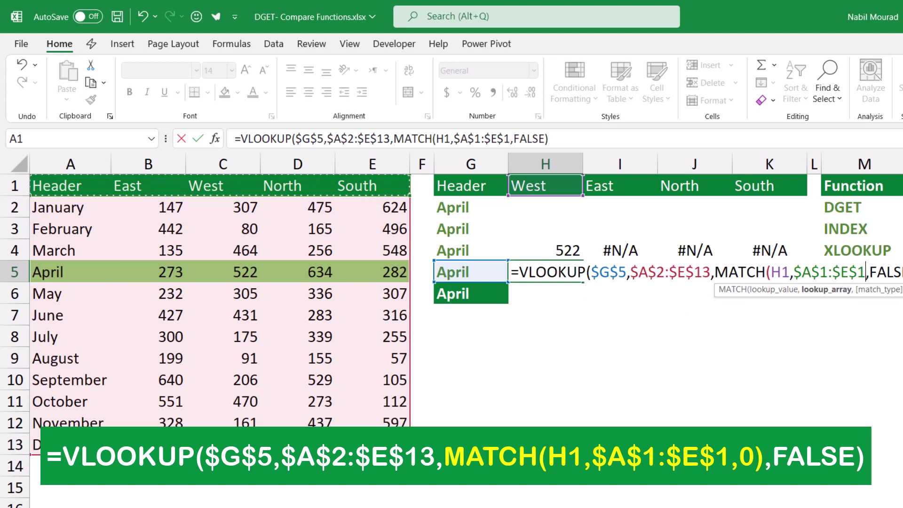
pyautogui.write(',')
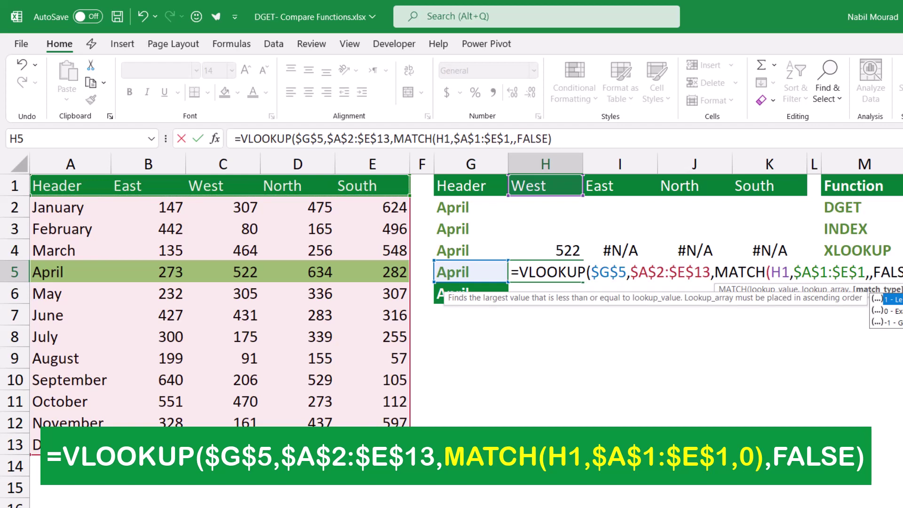
pyautogui.write('0)')
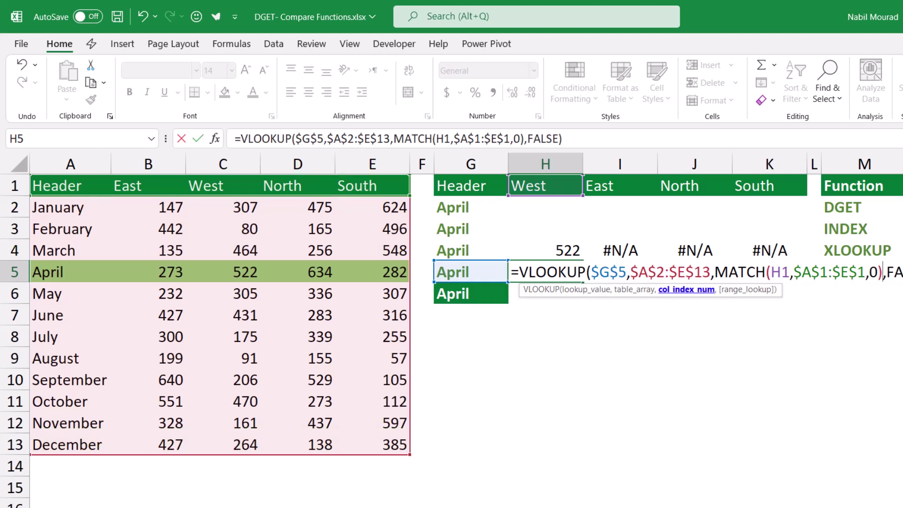
# - Evaluate the MATCH part with F9 to confirm it returns 3, then undo
pyautogui.moveTo(715, 272); pyautogui.dragTo(882, 272)
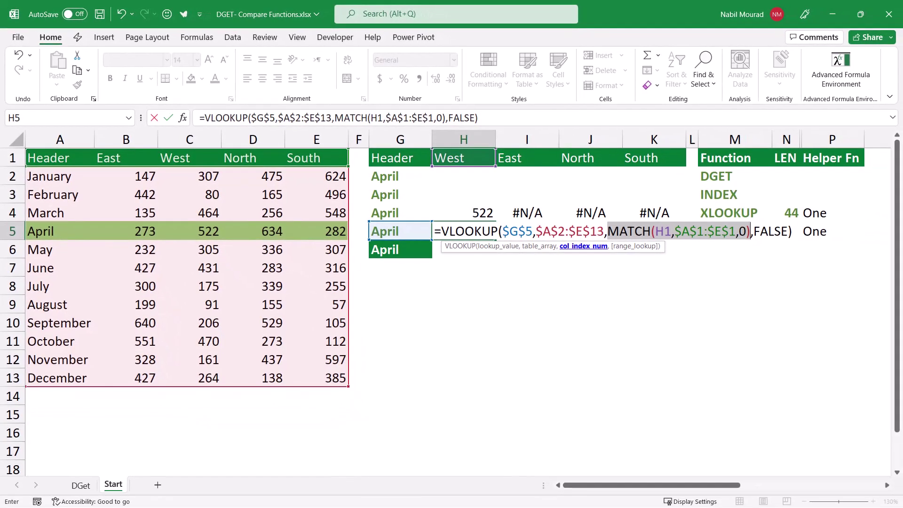
pyautogui.press('F9')
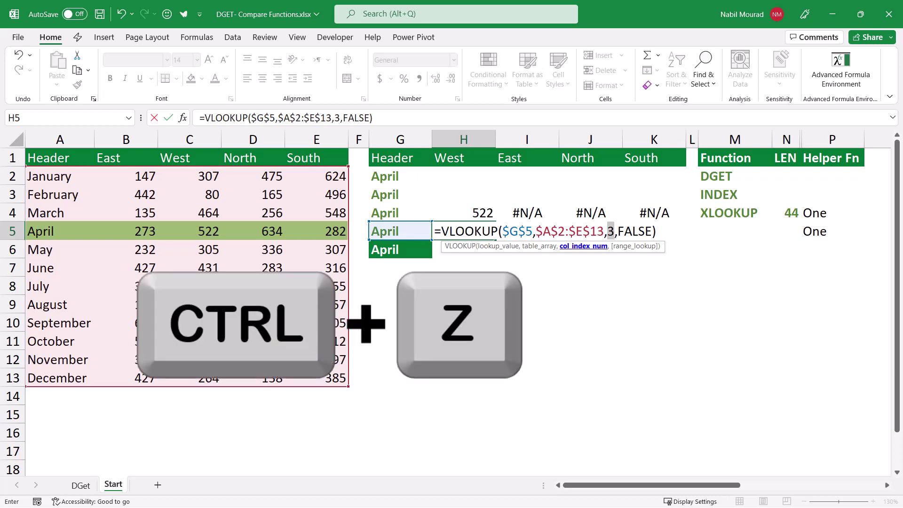
pyautogui.hotkey('ctrl', 'z')
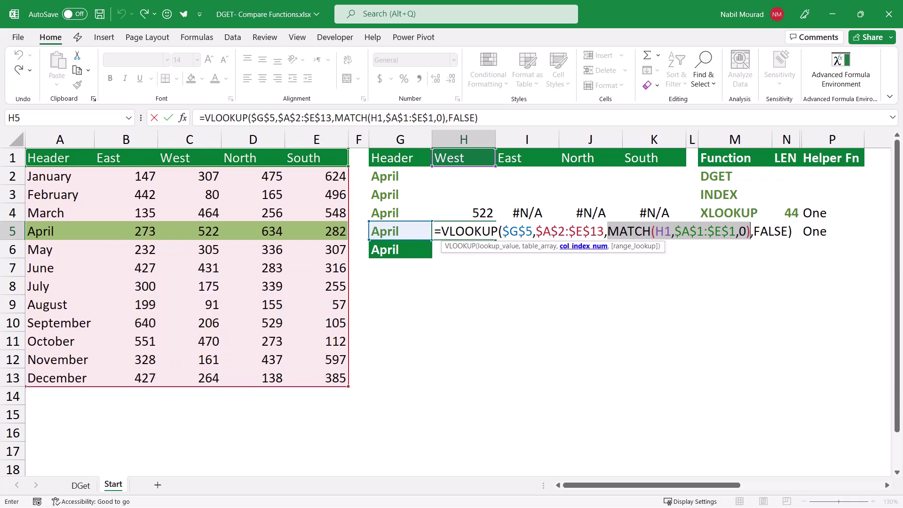
# - Commit the VLOOKUP and fill H5 to K5, returning 522, 273, 634 and 282
pyautogui.hotkey('ctrl', 'Return')
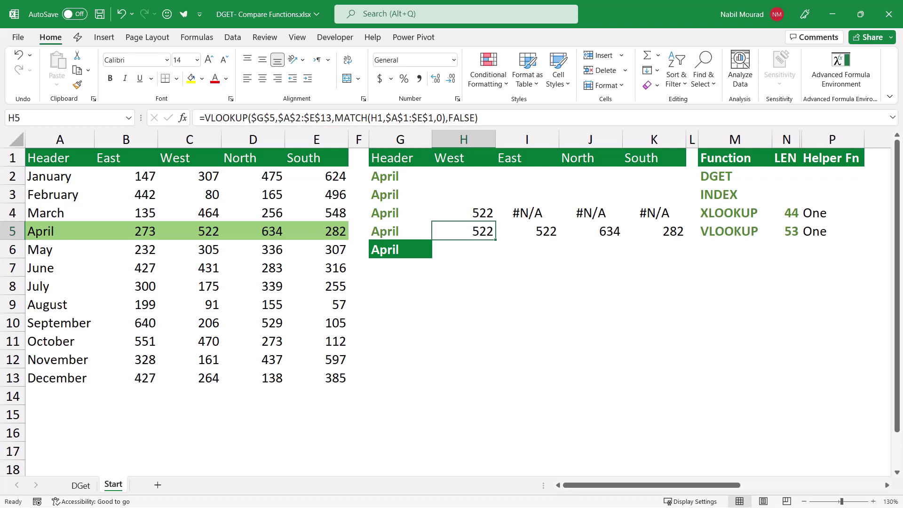
pyautogui.moveTo(495, 240); pyautogui.dragTo(684, 238)
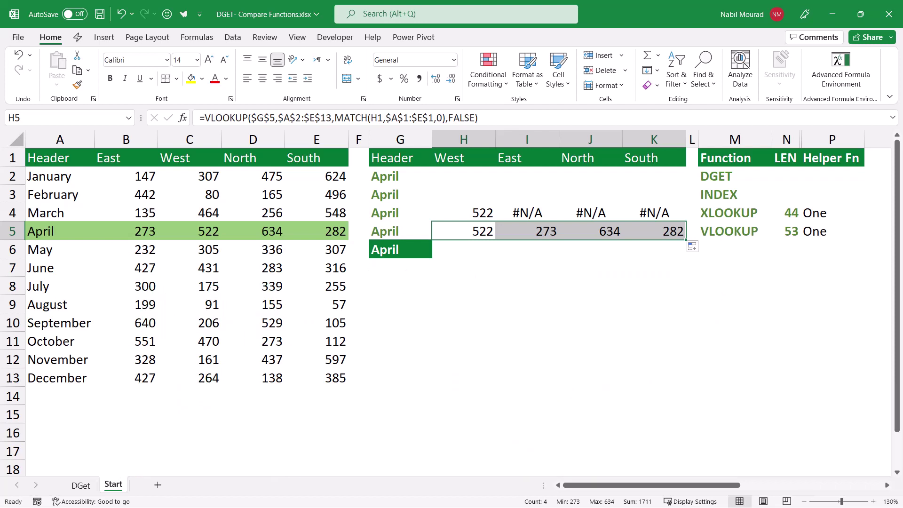
pyautogui.click(463, 212)
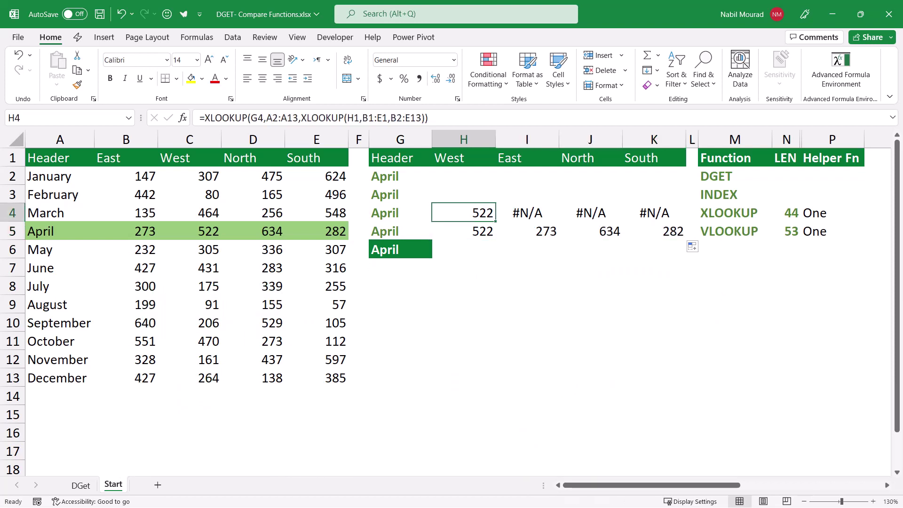
# - Make the G4 and A2:A13 references in H4's XLOOKUP absolute
pyautogui.press('F2')
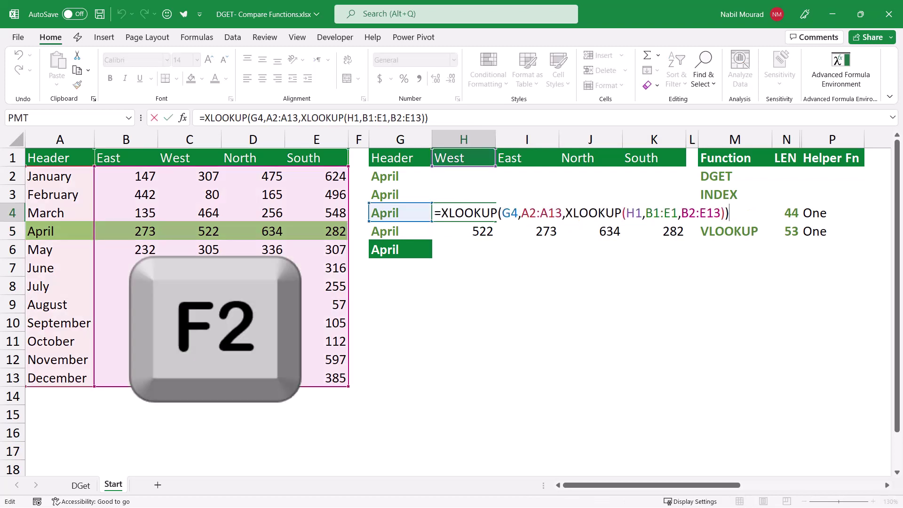
pyautogui.click(511, 212)
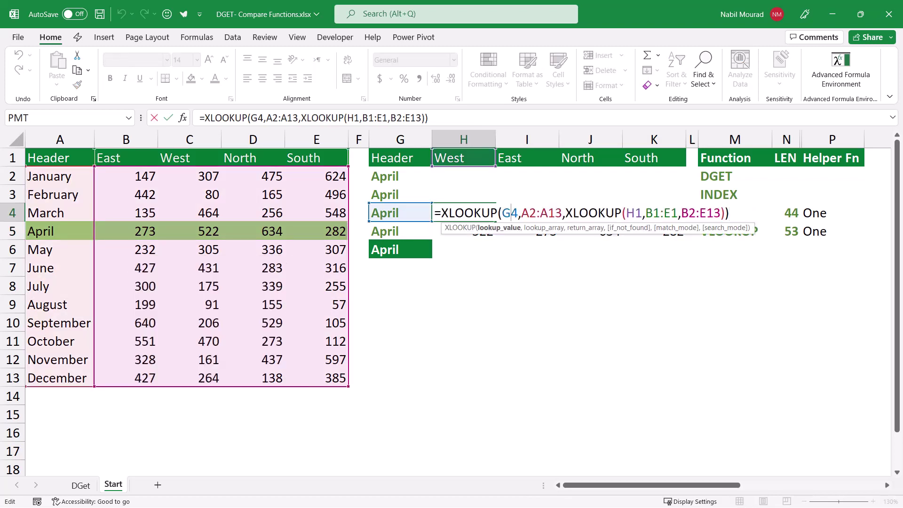
pyautogui.press('F4')
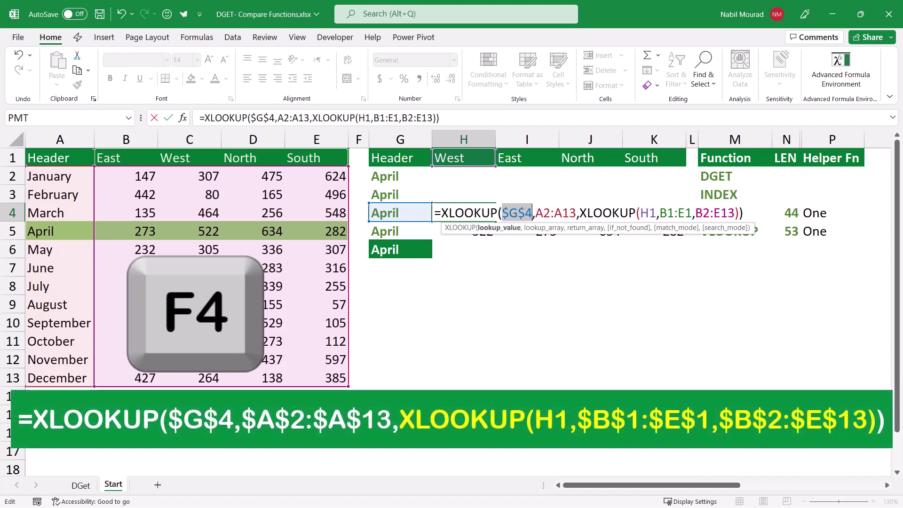
pyautogui.click(550, 212)
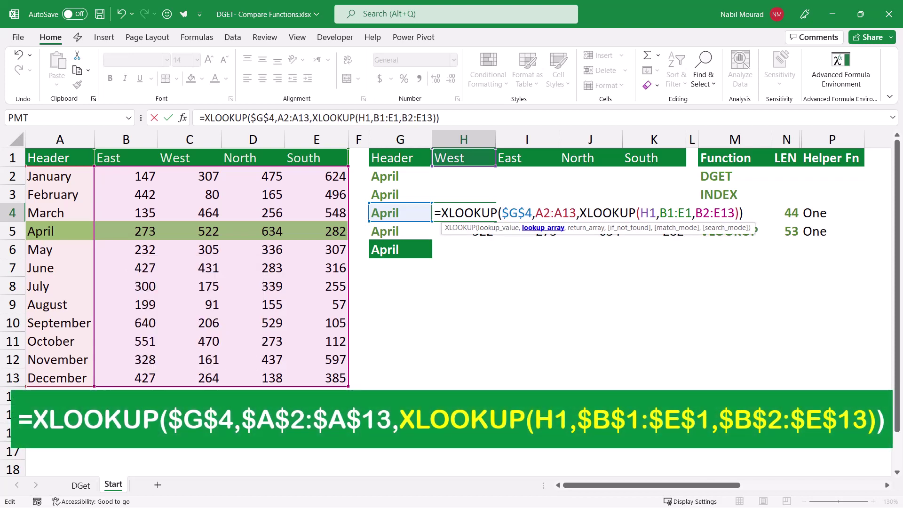
pyautogui.moveTo(535, 212); pyautogui.dragTo(577, 212)
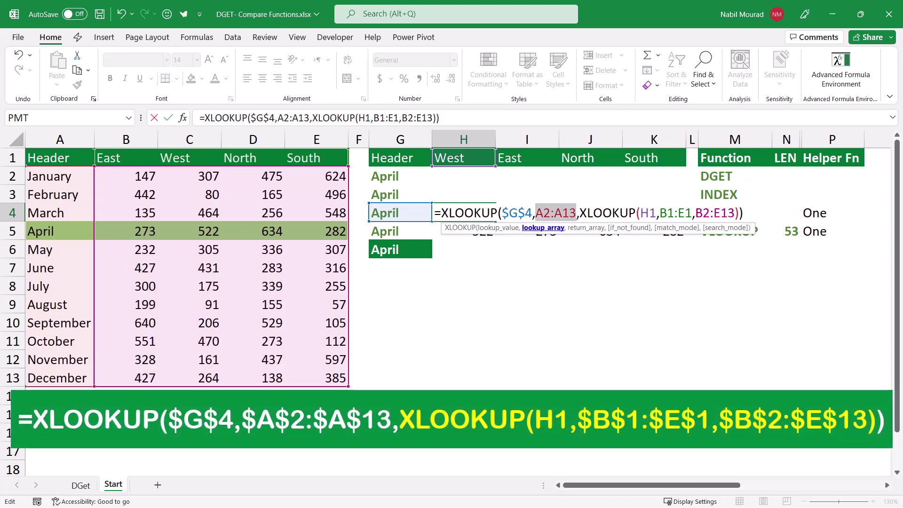
pyautogui.press('F4')
# - Lock B1:E1 and B2:E13 as well, then fill H4's formula right to K4
pyautogui.click(695, 213)
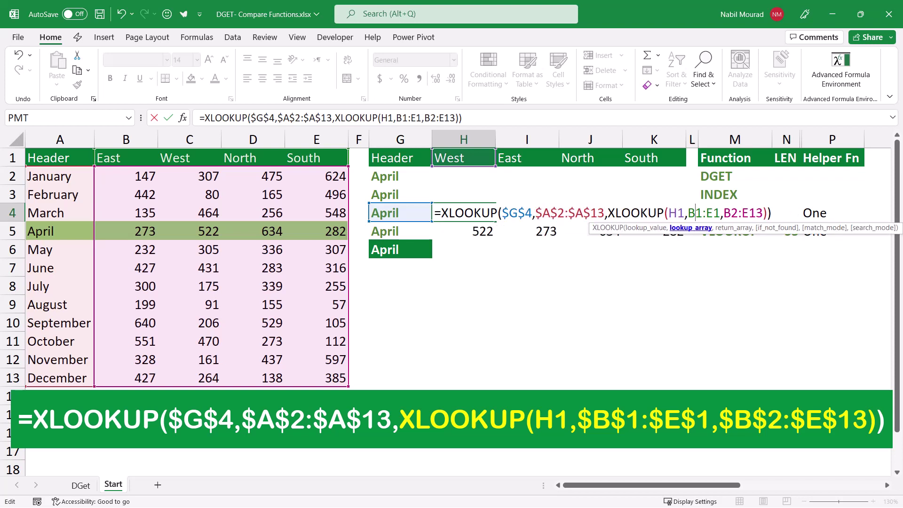
pyautogui.click(690, 229)
pyautogui.press('F4')
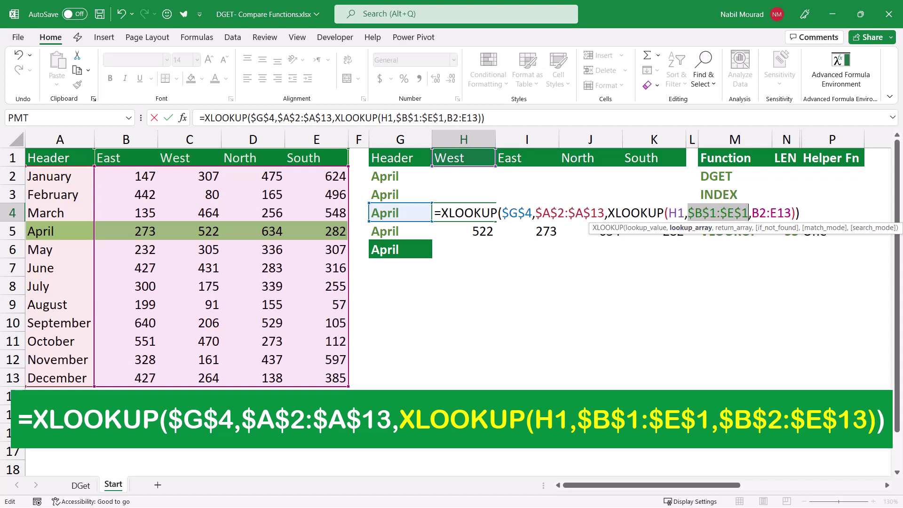
pyautogui.click(770, 213)
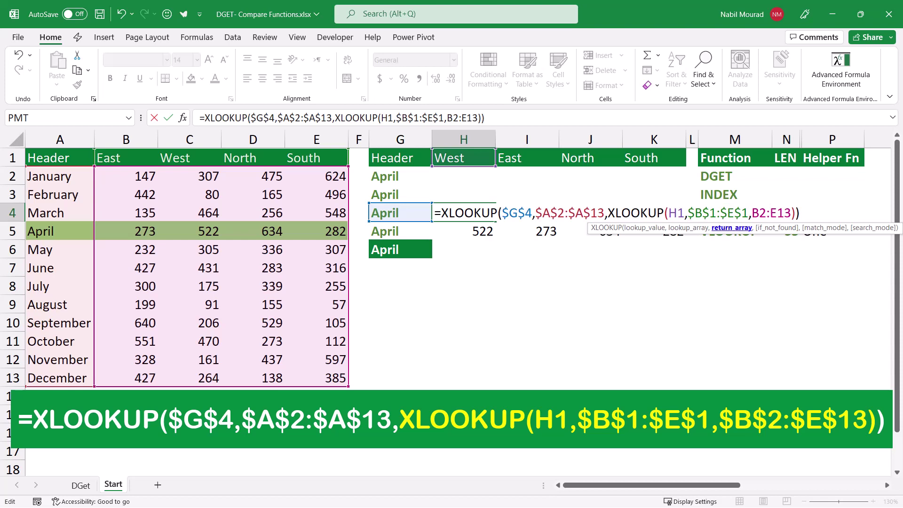
pyautogui.click(731, 227)
pyautogui.press('F4')
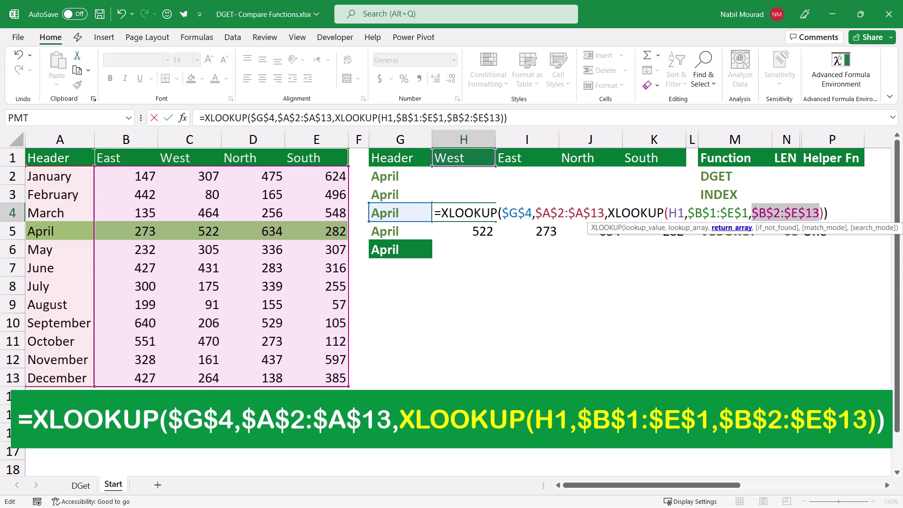
pyautogui.hotkey('ctrl', 'Return')
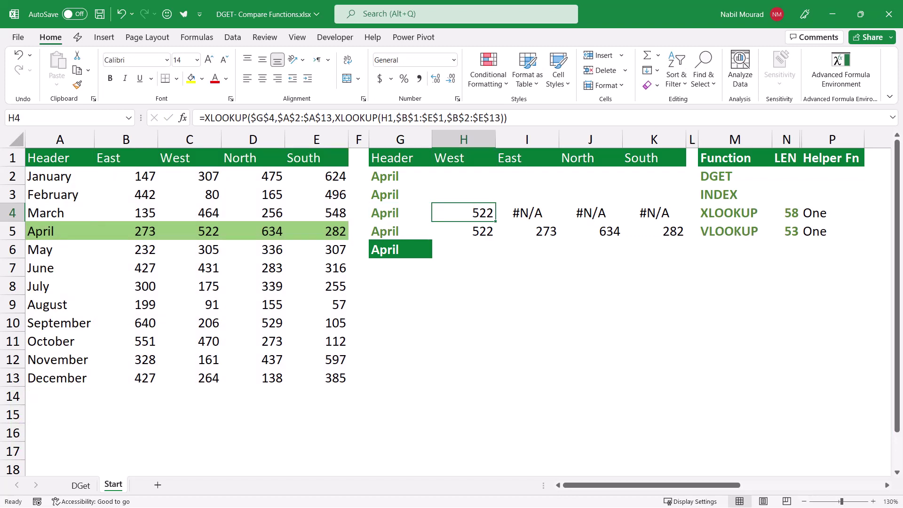
pyautogui.moveTo(495, 221); pyautogui.dragTo(677, 214)
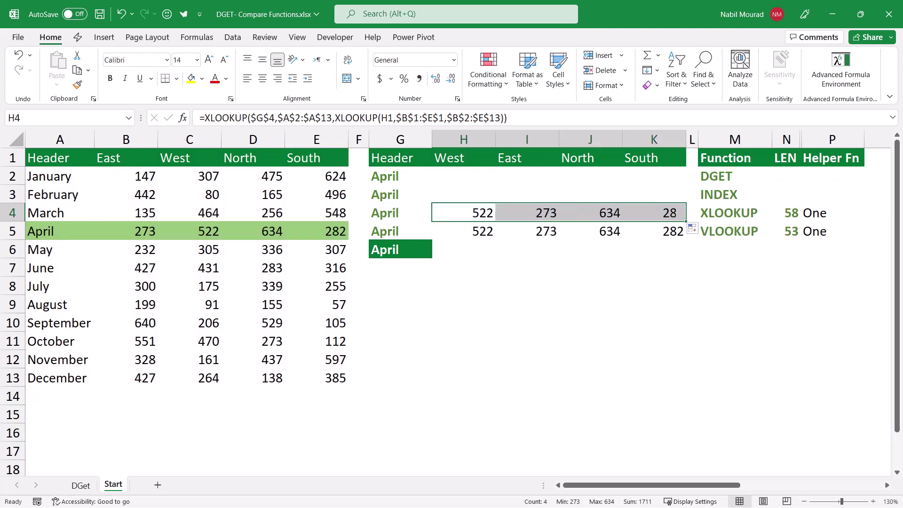
pyautogui.click(463, 212)
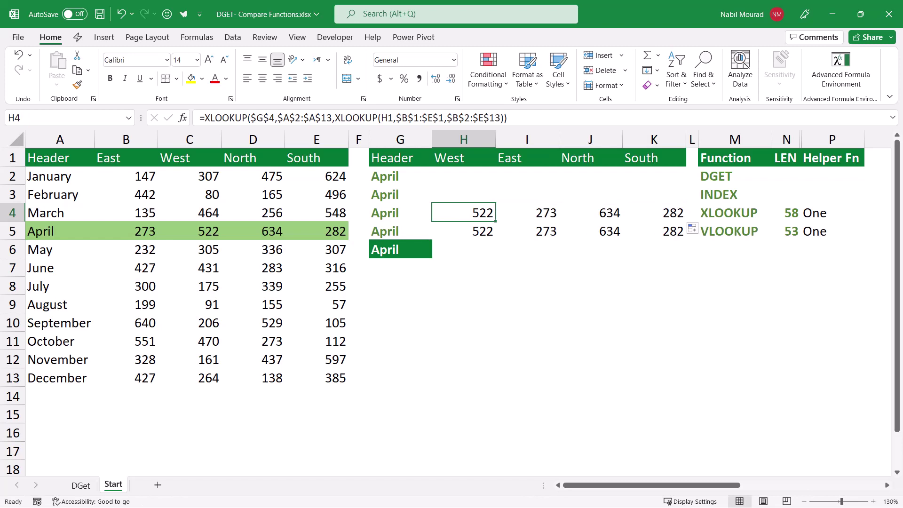
# - Set header H1 to East from its region list
pyautogui.click(463, 158)
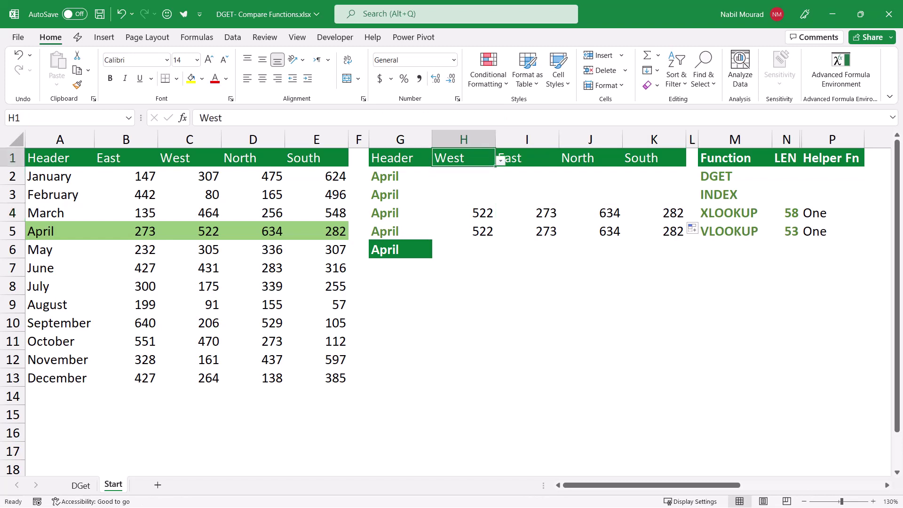
pyautogui.hotkey('alt', 'Down')
pyautogui.press('Up')
pyautogui.press('Return')
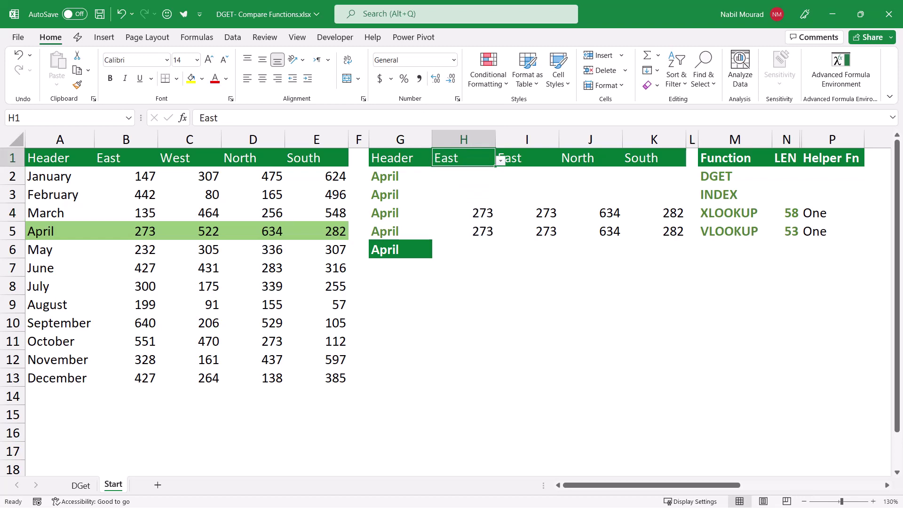
# - Set header I1 to West from its region list
pyautogui.click(527, 158)
pyautogui.hotkey('alt', 'Down')
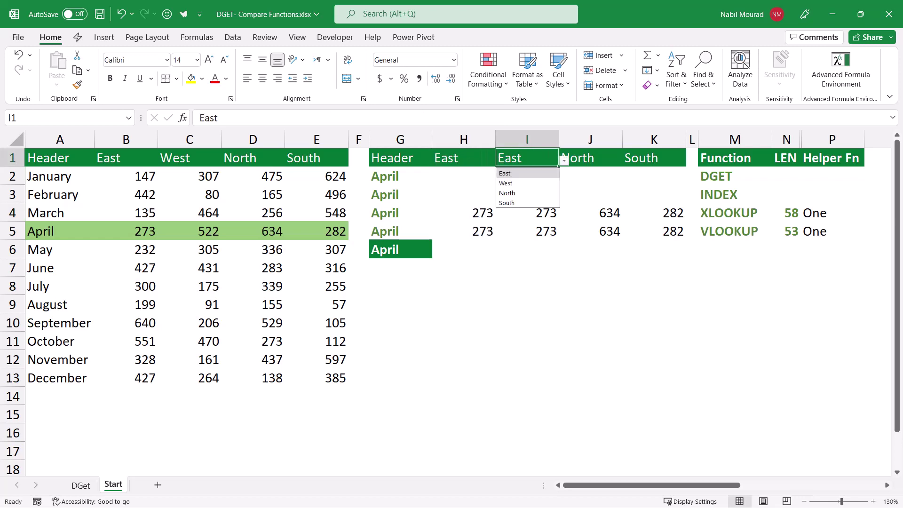
pyautogui.press('Down')
pyautogui.press('Return')
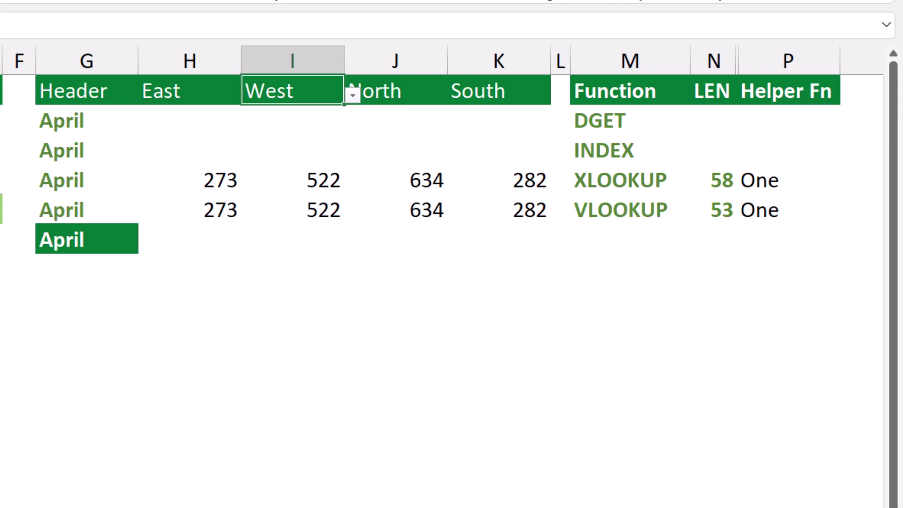
# - Start an INDEX formula in H3 using the absolute array $B$2:$E$13
pyautogui.click(189, 149)
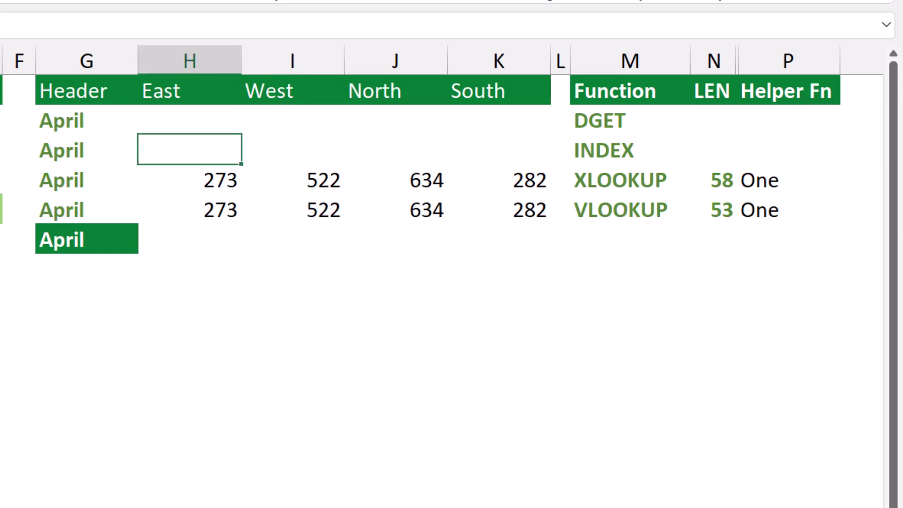
pyautogui.write('=inde')
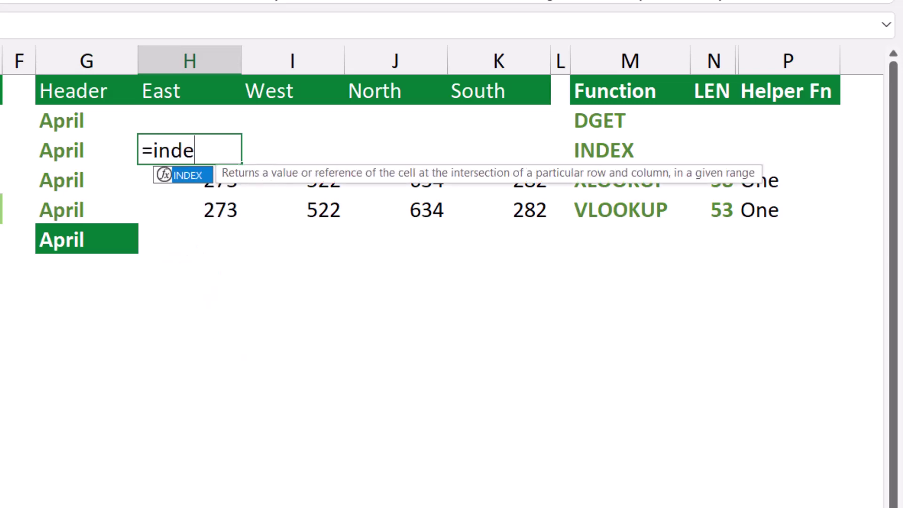
pyautogui.press('Tab')
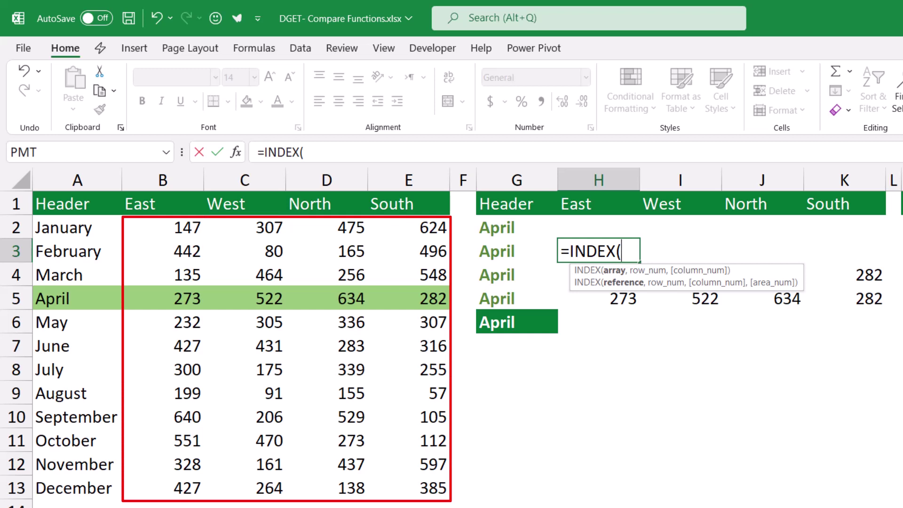
pyautogui.moveTo(155, 226); pyautogui.dragTo(432, 492)
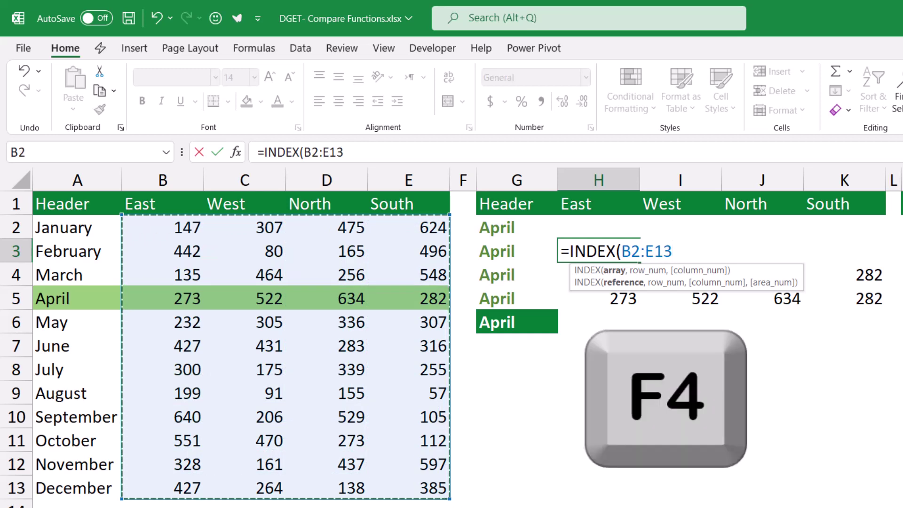
pyautogui.press('F4')
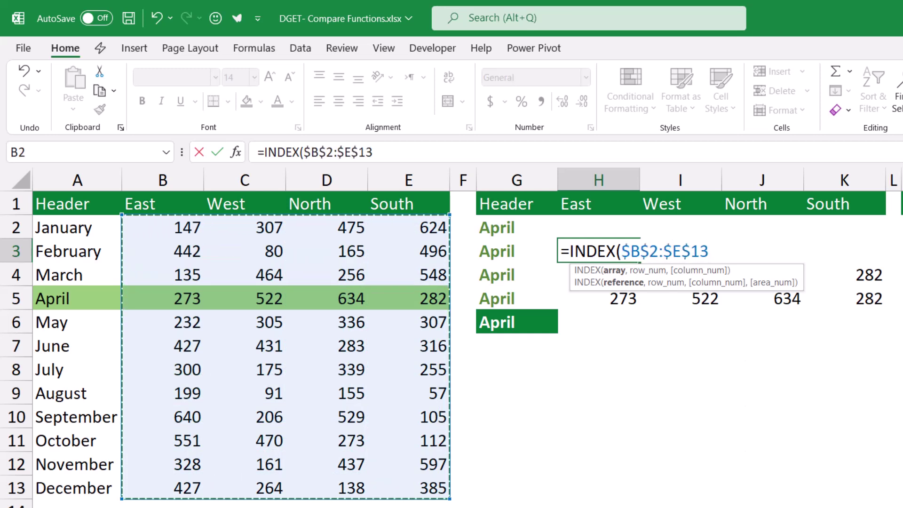
pyautogui.write(',')
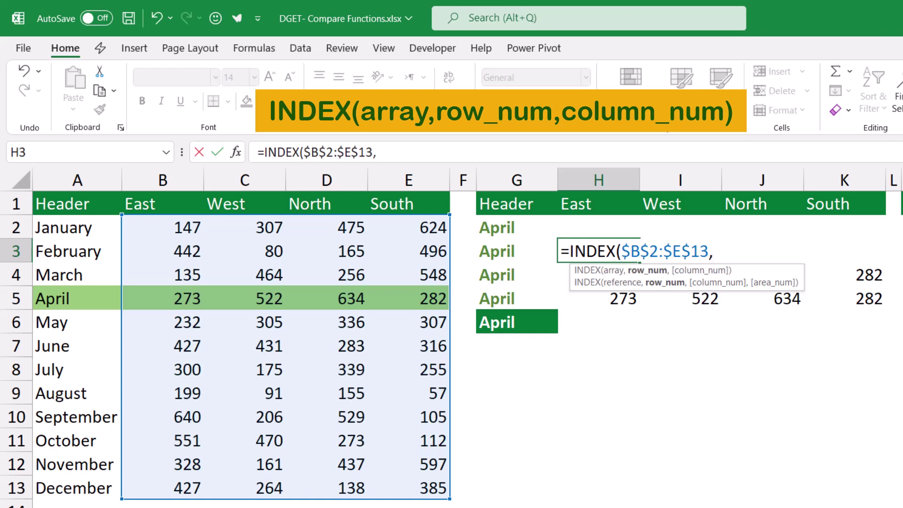
# - Add the row MATCH($G$3,$A$2:$A$13,0) as INDEX's row number
pyautogui.write('mat')
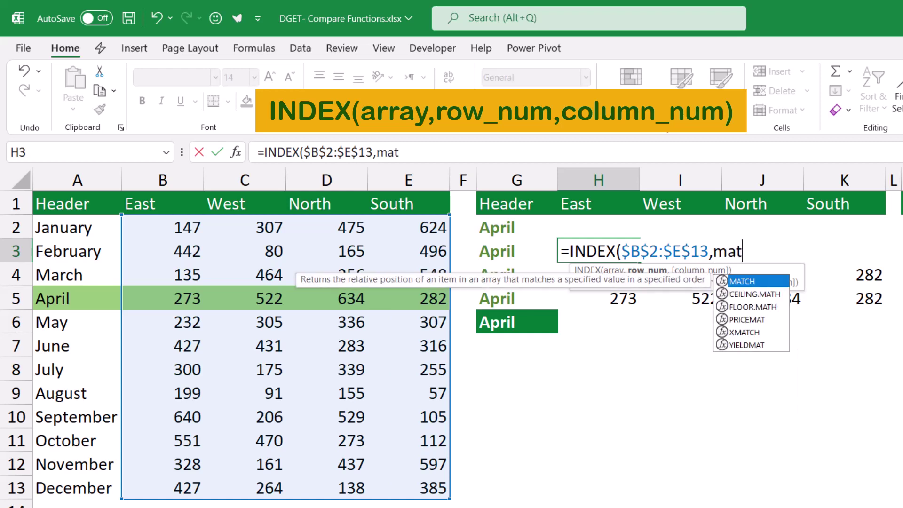
pyautogui.write('c')
pyautogui.press('Tab')
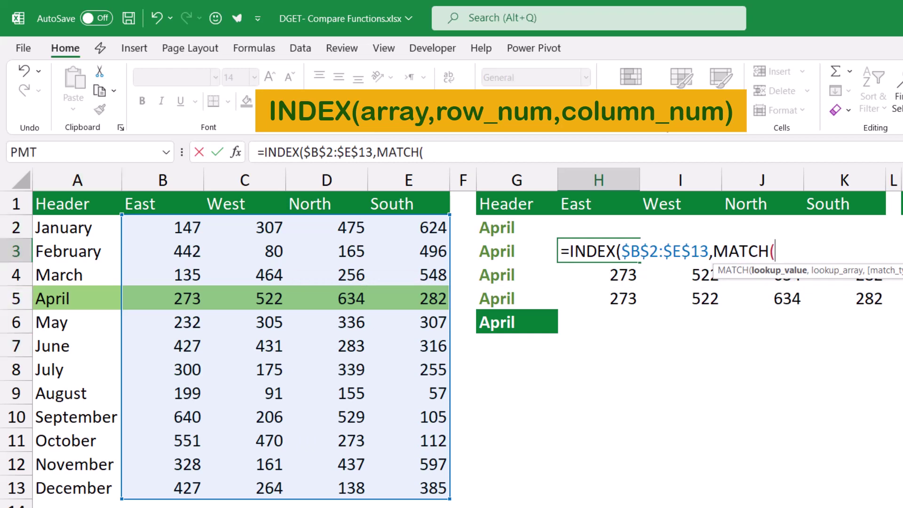
pyautogui.click(517, 251)
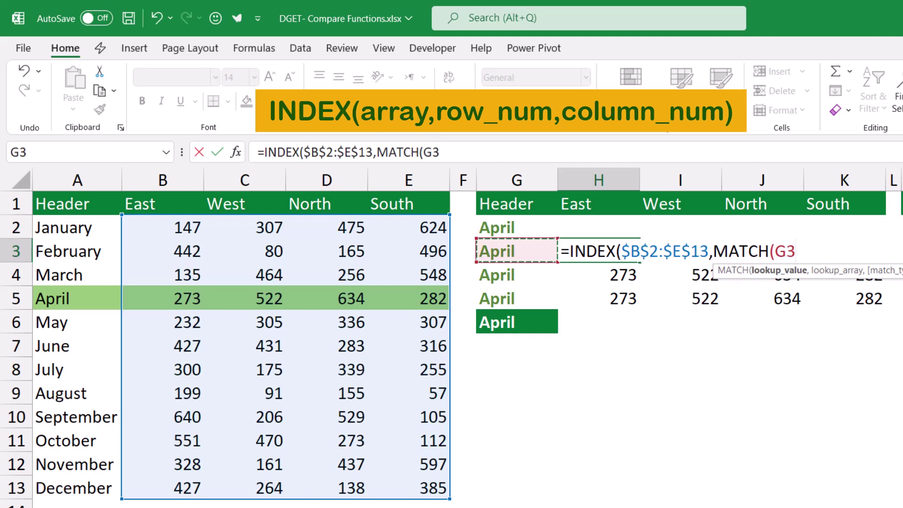
pyautogui.press('F4')
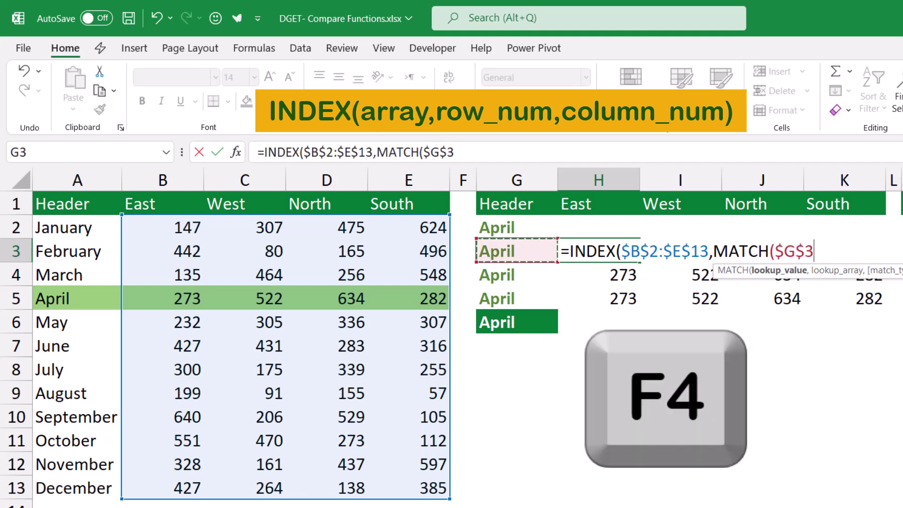
pyautogui.write(',')
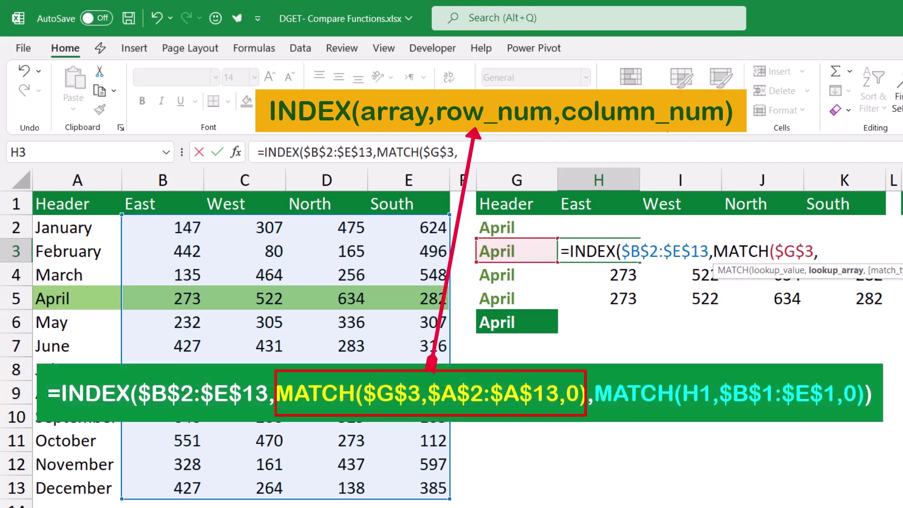
pyautogui.click(77, 227)
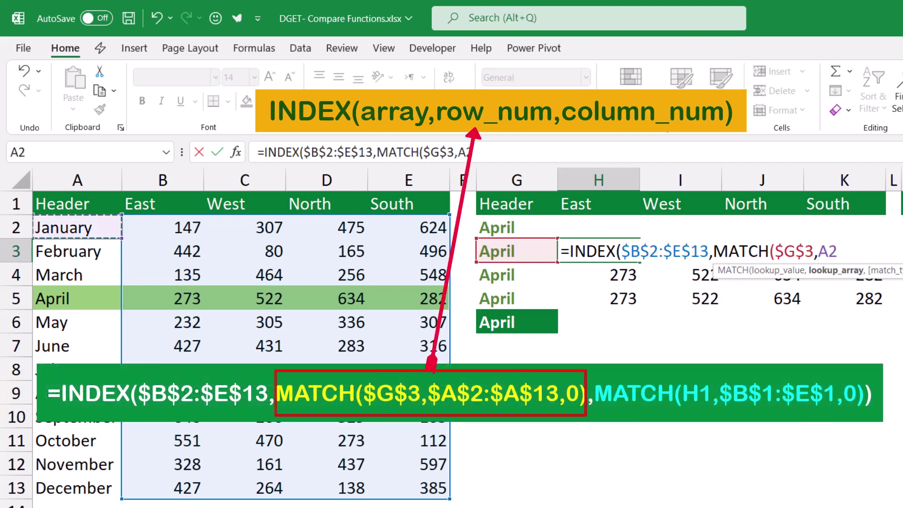
pyautogui.moveTo(78, 227); pyautogui.dragTo(77, 487)
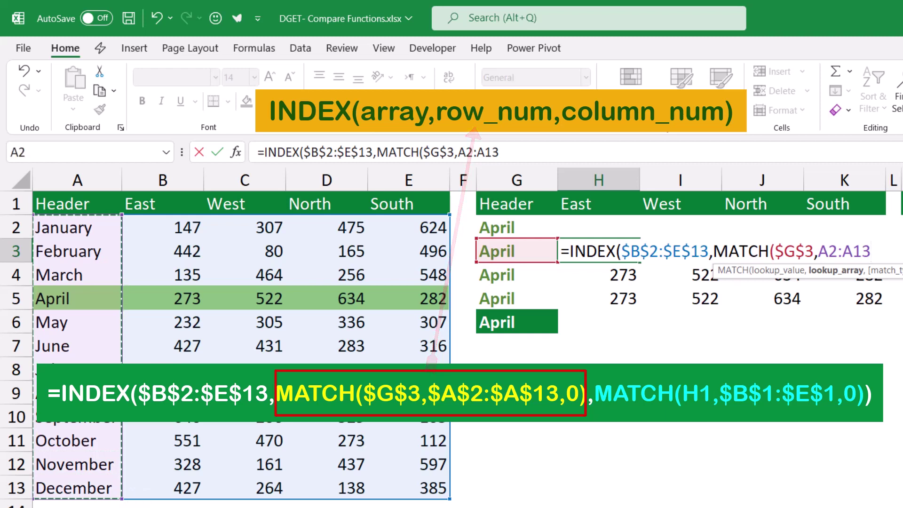
pyautogui.press('F4')
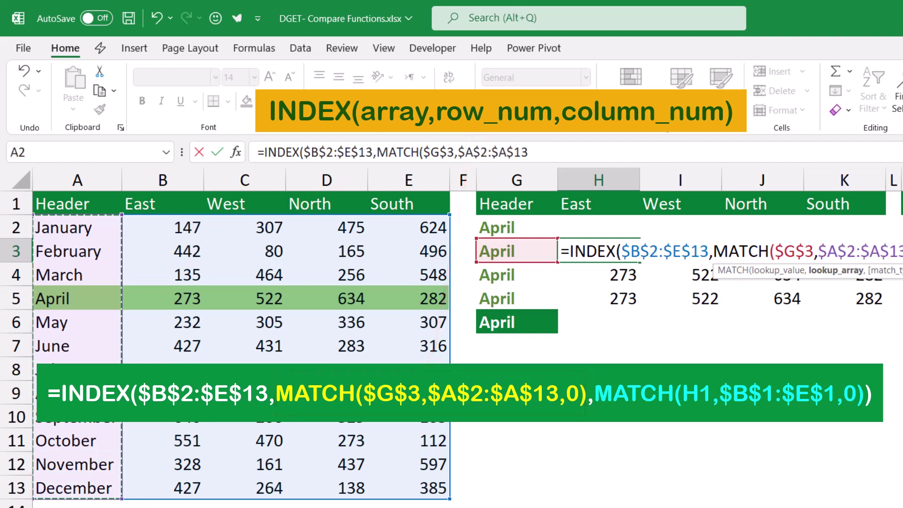
pyautogui.write(',0')
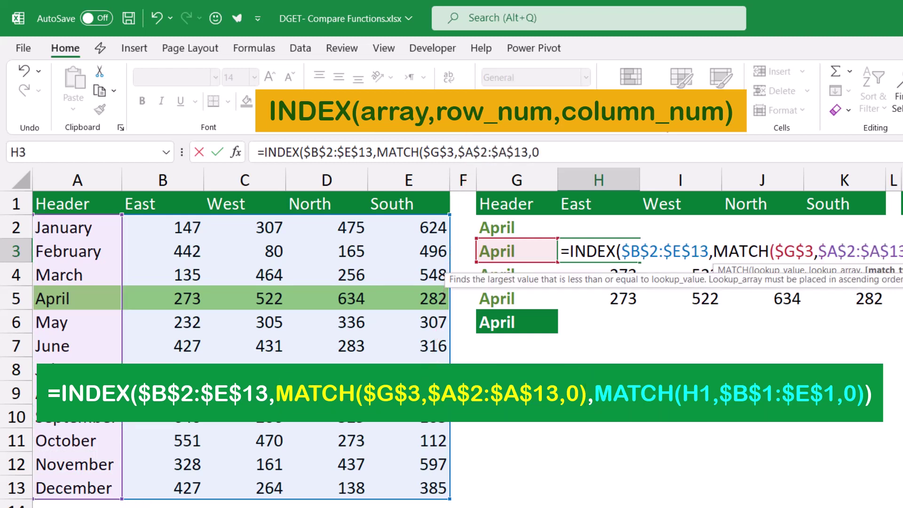
pyautogui.write(')')
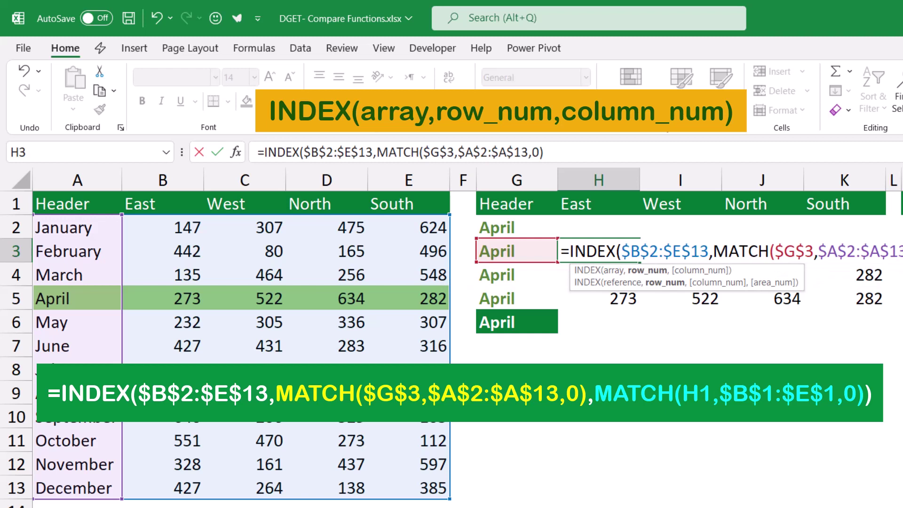
pyautogui.write(',')
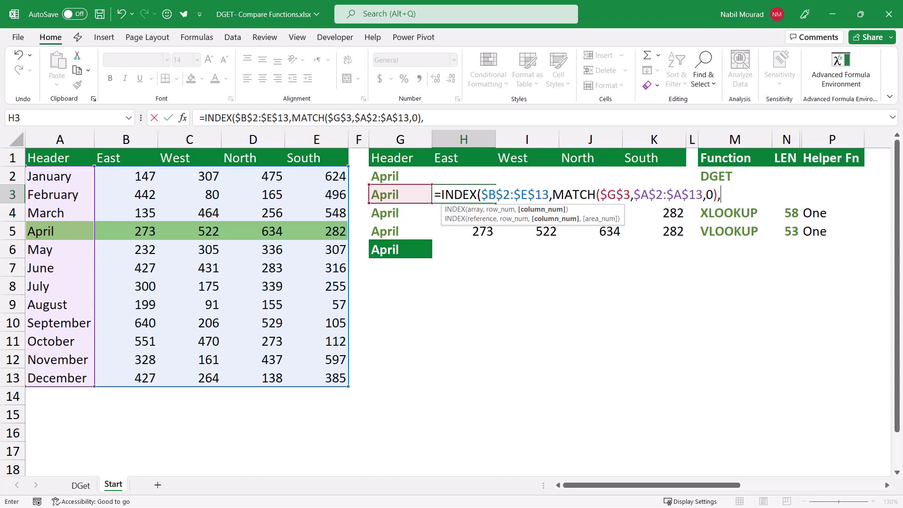
# - Add the column MATCH(H1,$B$1:$E$1,0) and close H3's INDEX formula
pyautogui.write('matc')
pyautogui.press('Tab')
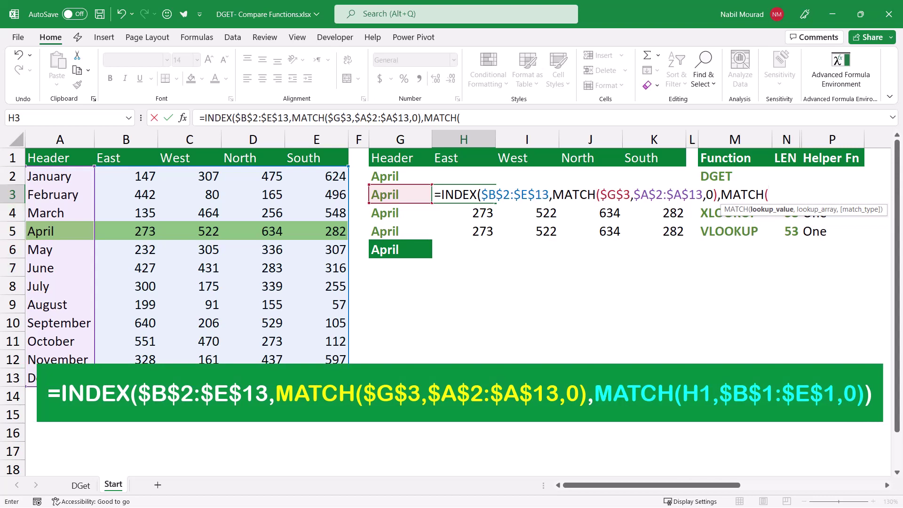
pyautogui.press('Up')
pyautogui.press('Up')
pyautogui.write(',')
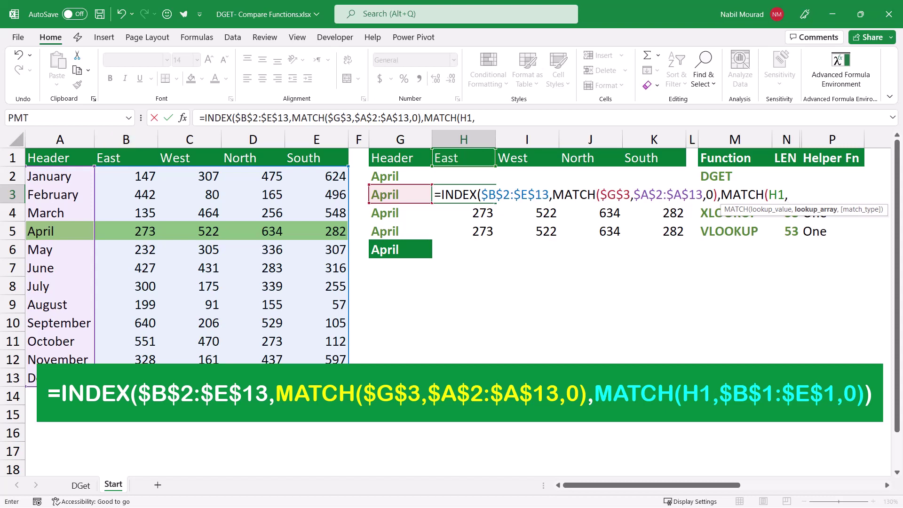
pyautogui.moveTo(117, 162); pyautogui.dragTo(329, 165)
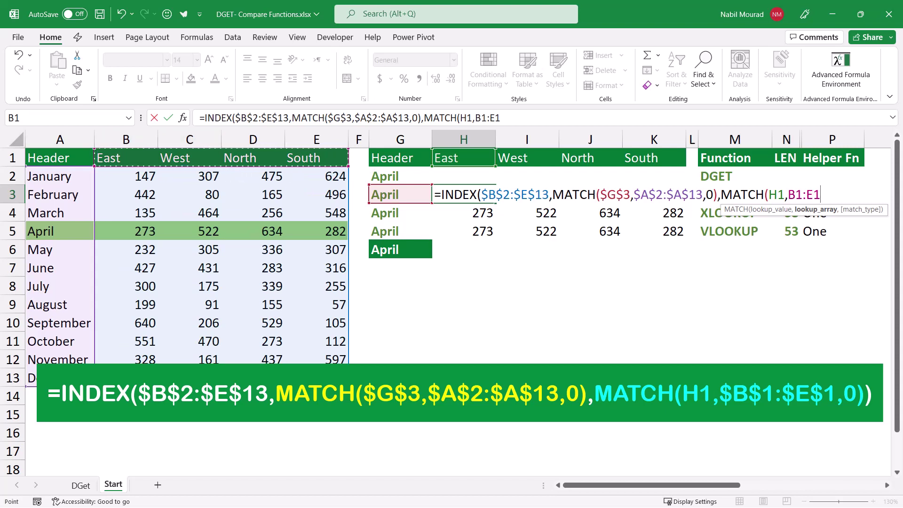
pyautogui.press('F4')
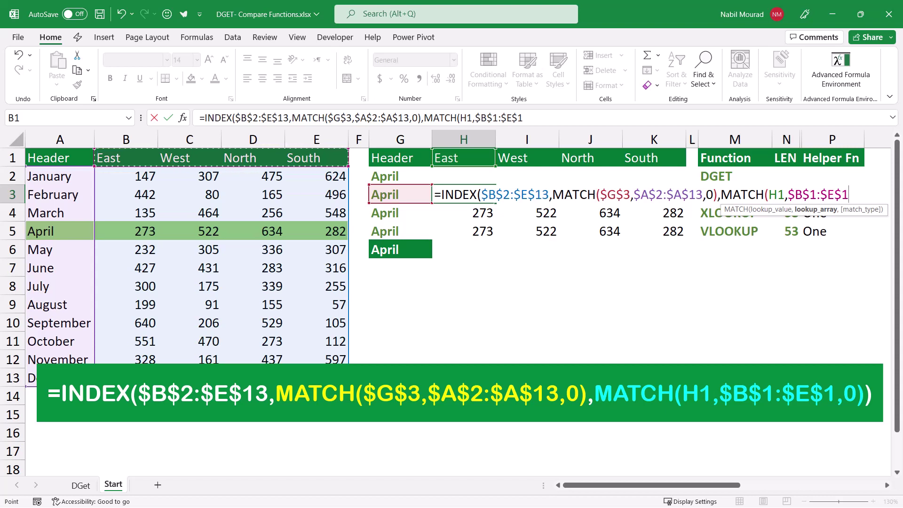
pyautogui.write(',0')
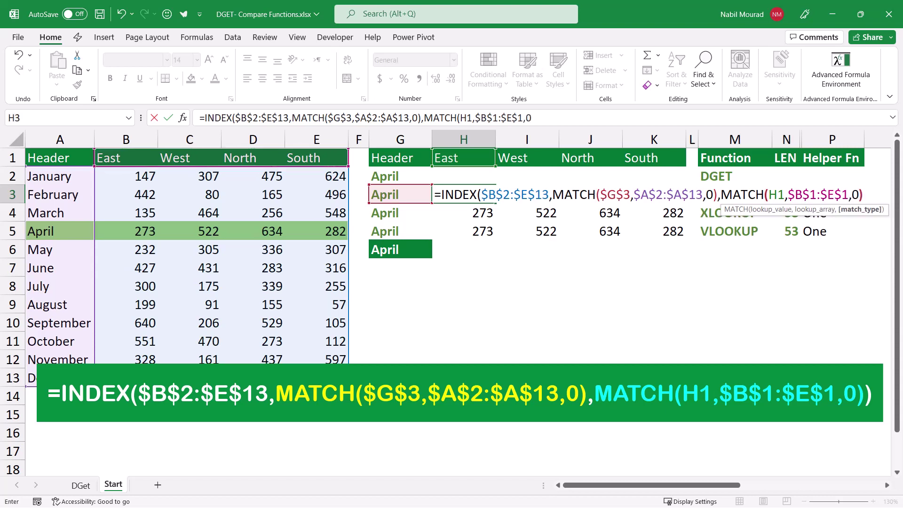
pyautogui.write(')')
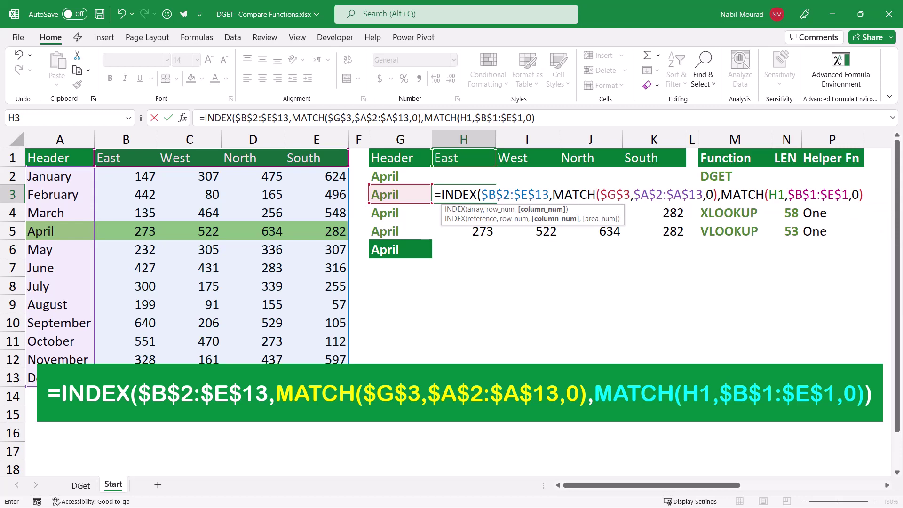
pyautogui.write(')')
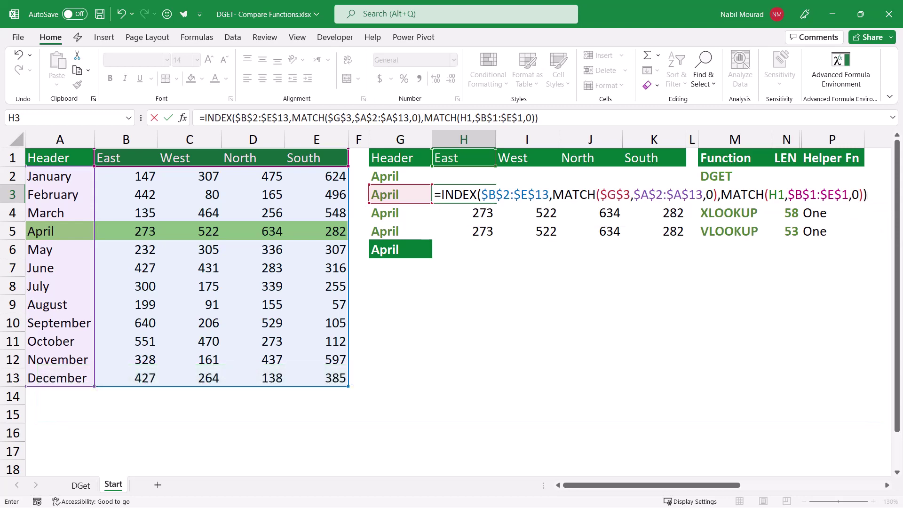
# - Check that the row MATCH gives 4 and the column MATCH 1, then commit H3
pyautogui.click(580, 194)
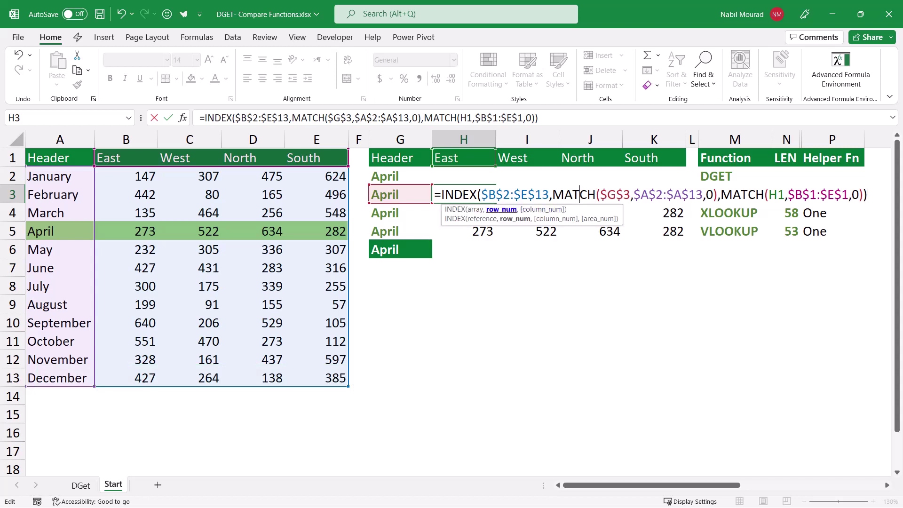
pyautogui.click(501, 209)
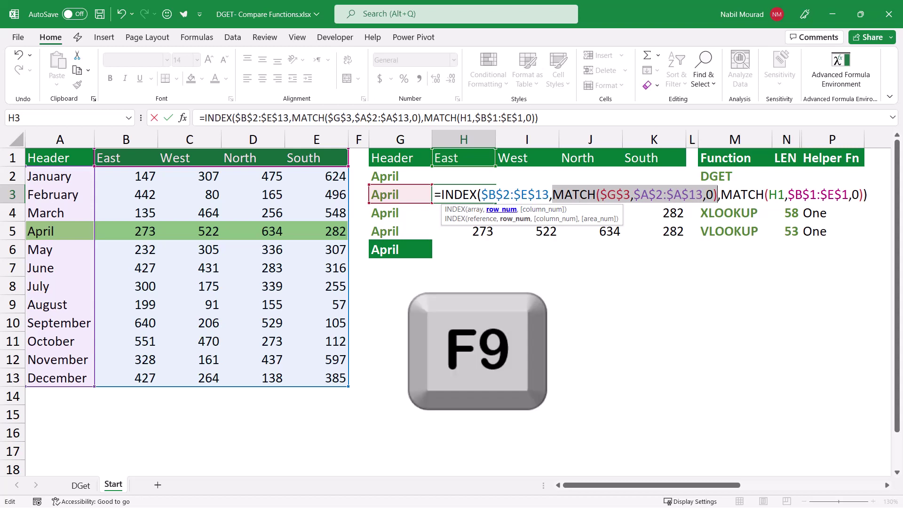
pyautogui.press('F9')
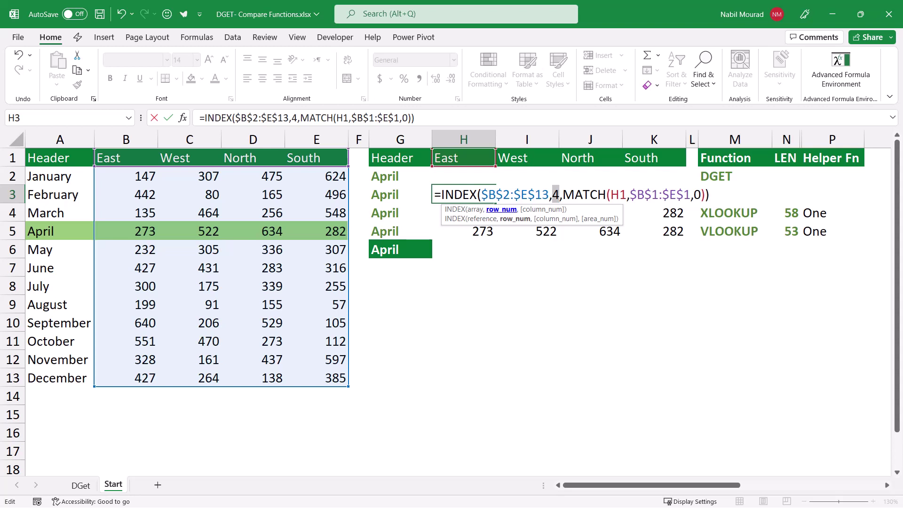
pyautogui.hotkey('ctrl', 'z')
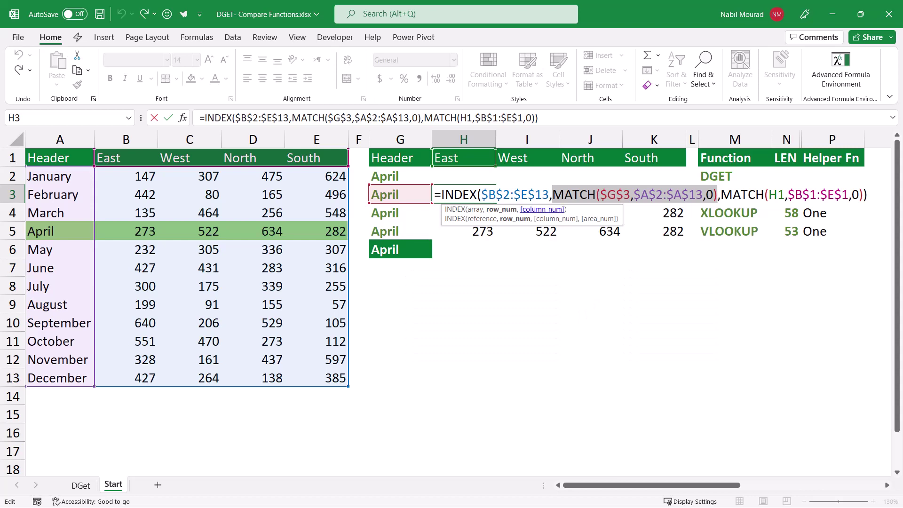
pyautogui.click(542, 209)
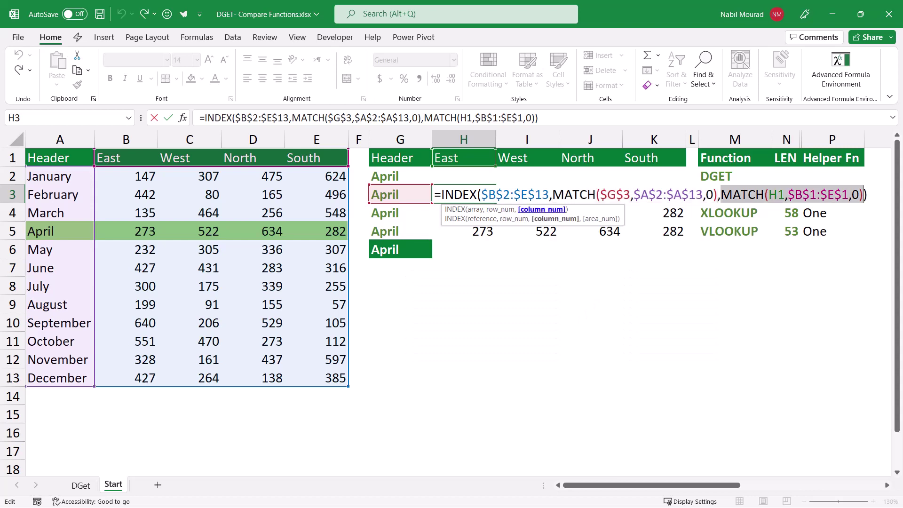
pyautogui.press('F9')
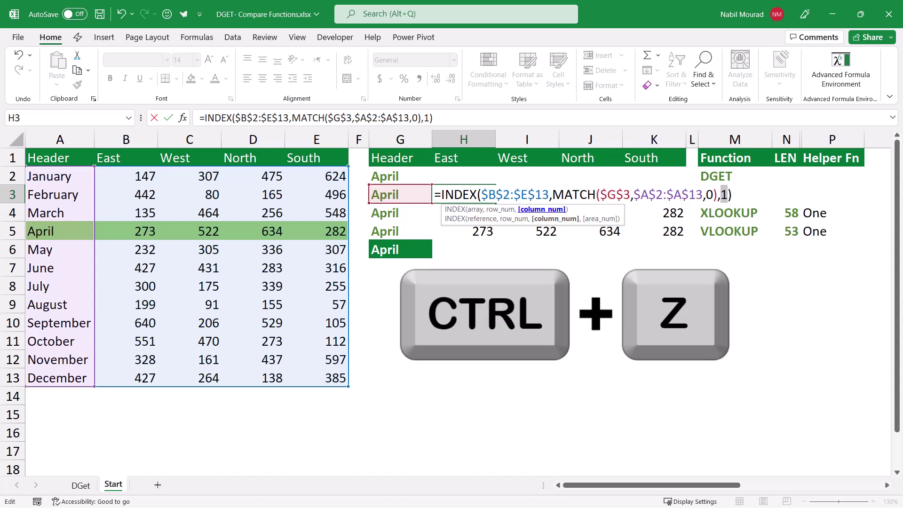
pyautogui.hotkey('ctrl', 'z')
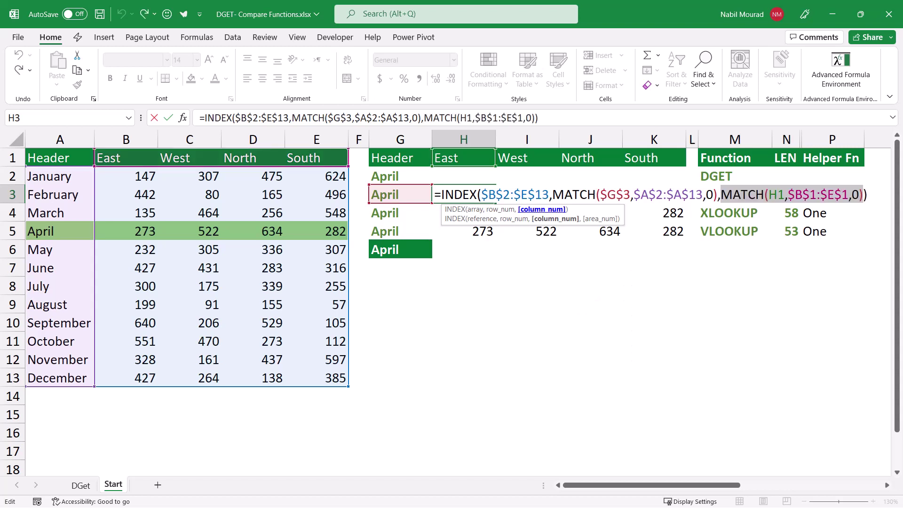
pyautogui.hotkey('ctrl', 'Return')
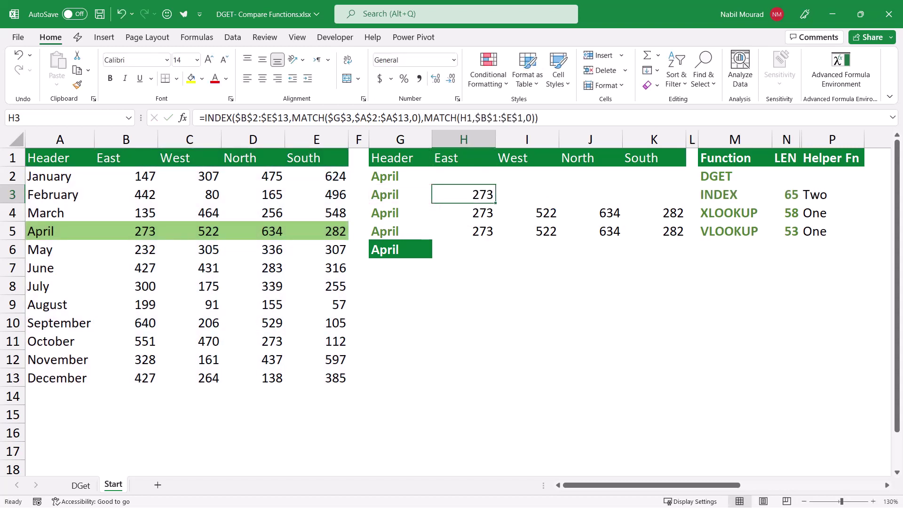
# - Fill H3's INDEX/MATCH formula right to K3, then move up to H2
pyautogui.moveTo(495, 203); pyautogui.dragTo(677, 203)
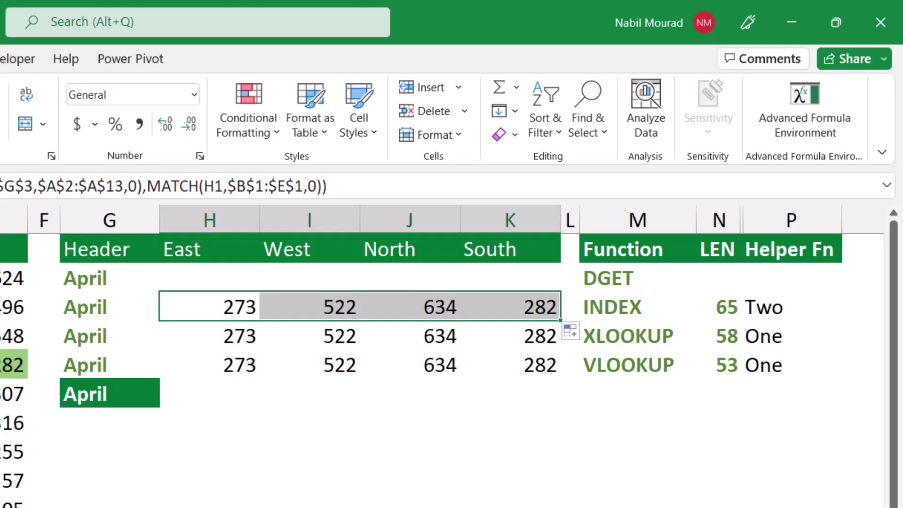
pyautogui.press('Up')
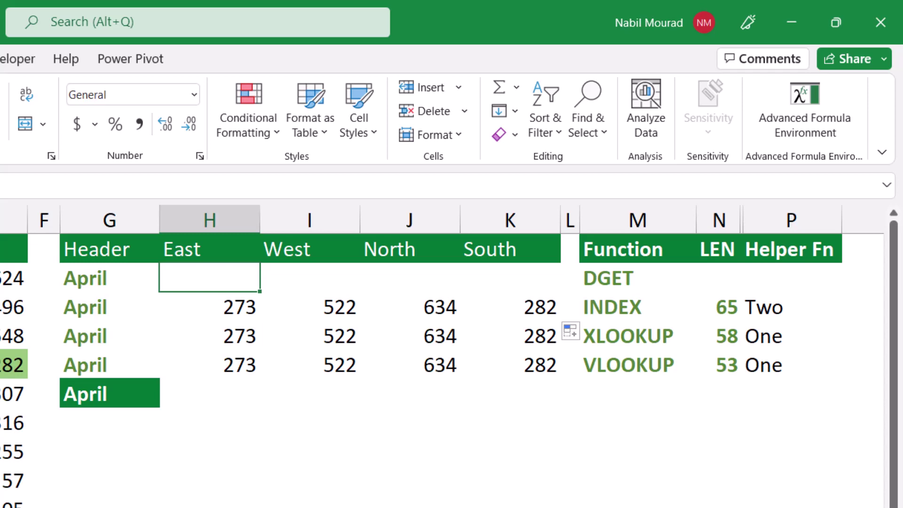
# - Enter =DGET($A$1:$E$13,H1,$G$1:$G$2) in H2 to return April's East value 273
pyautogui.write('=dget')
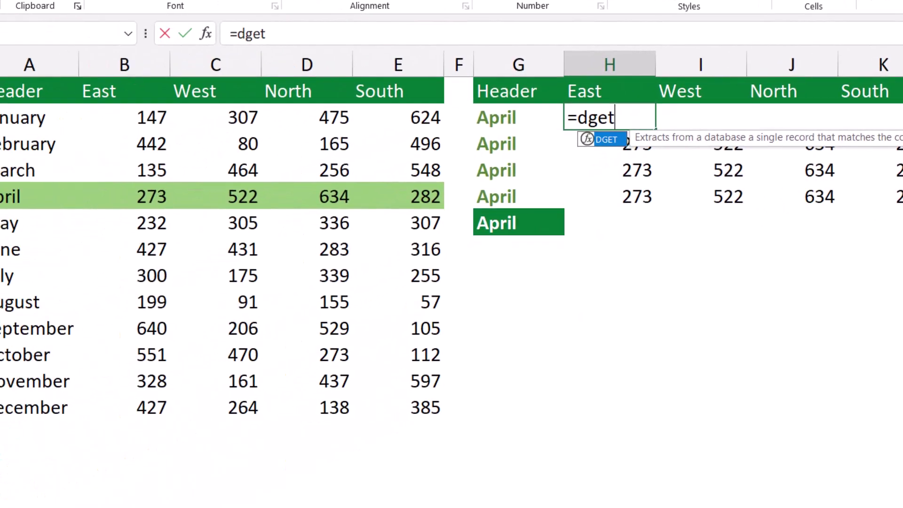
pyautogui.press('Tab')
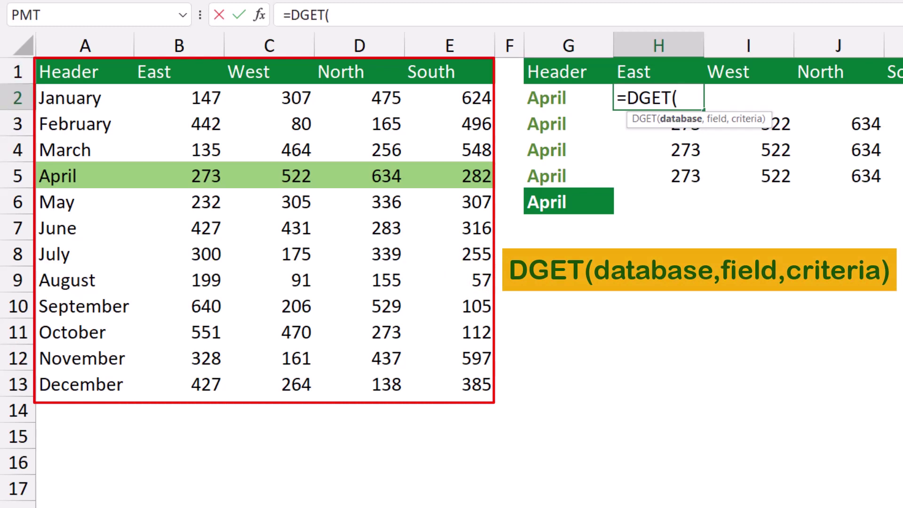
pyautogui.moveTo(71, 72); pyautogui.dragTo(480, 388)
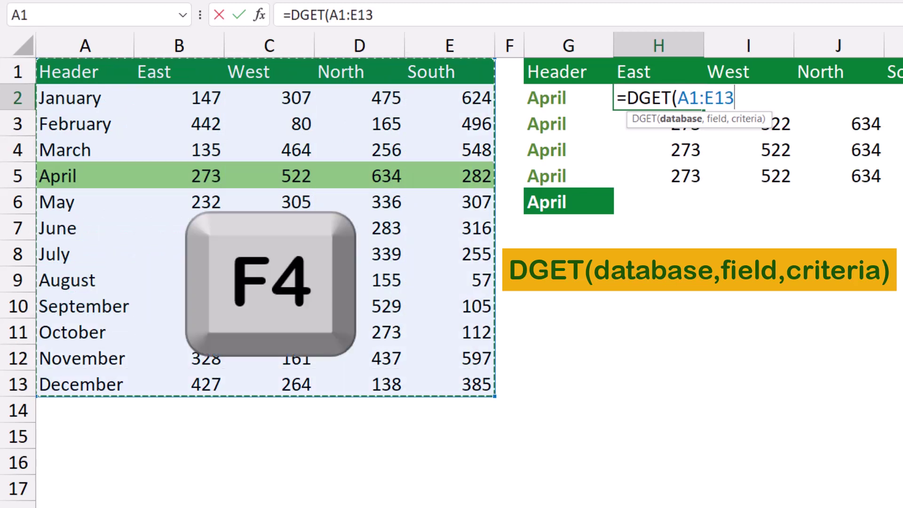
pyautogui.press('F4')
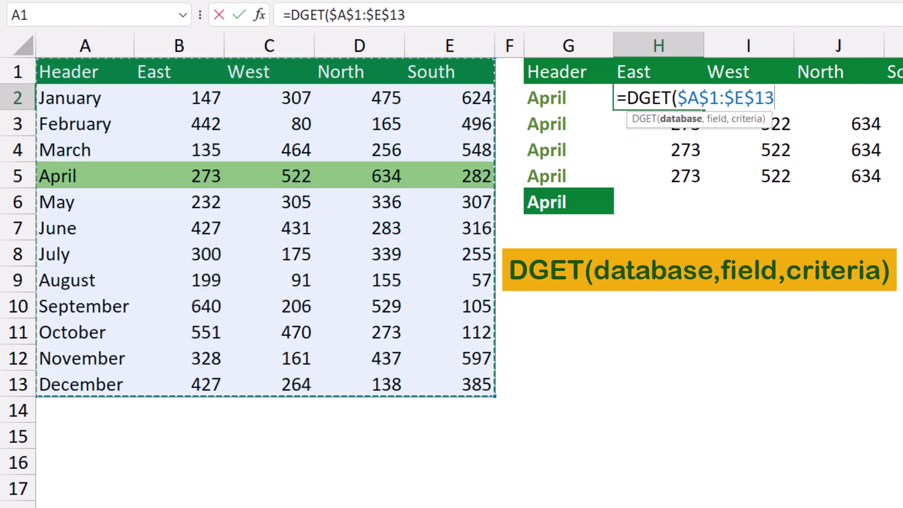
pyautogui.write(',')
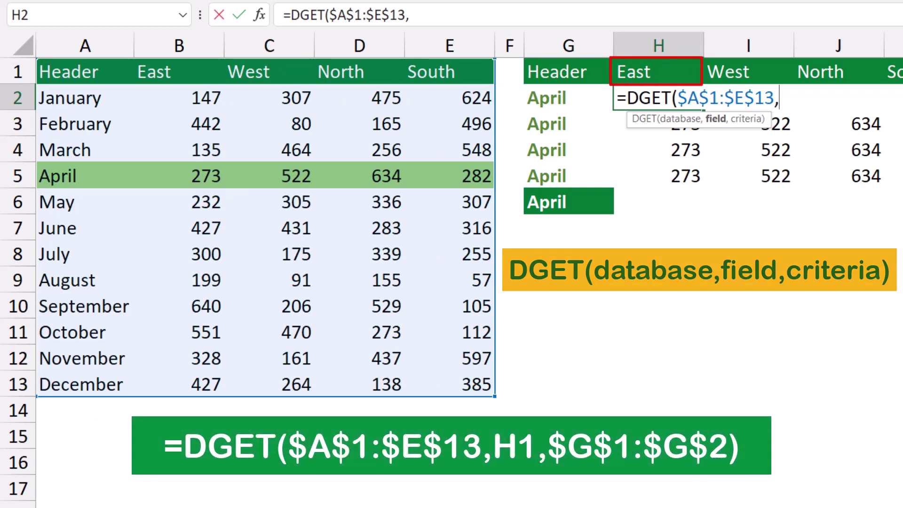
pyautogui.press('Up')
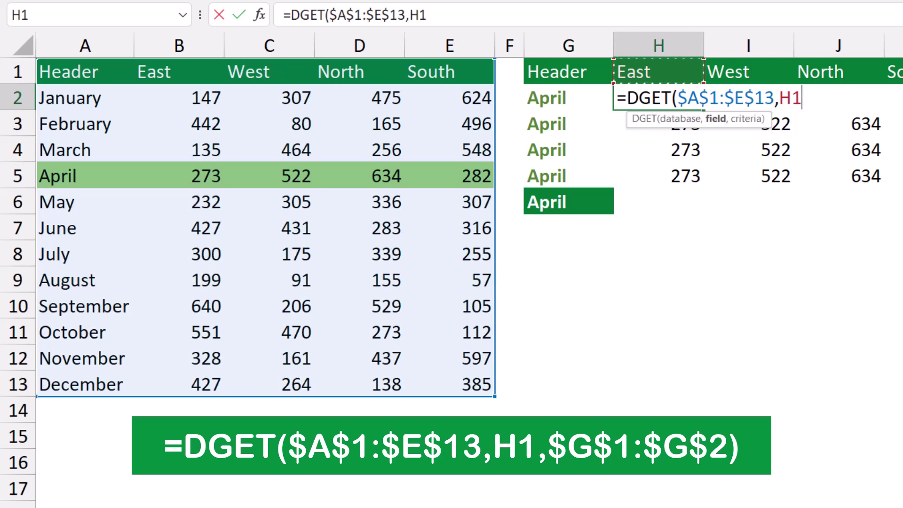
pyautogui.write(',')
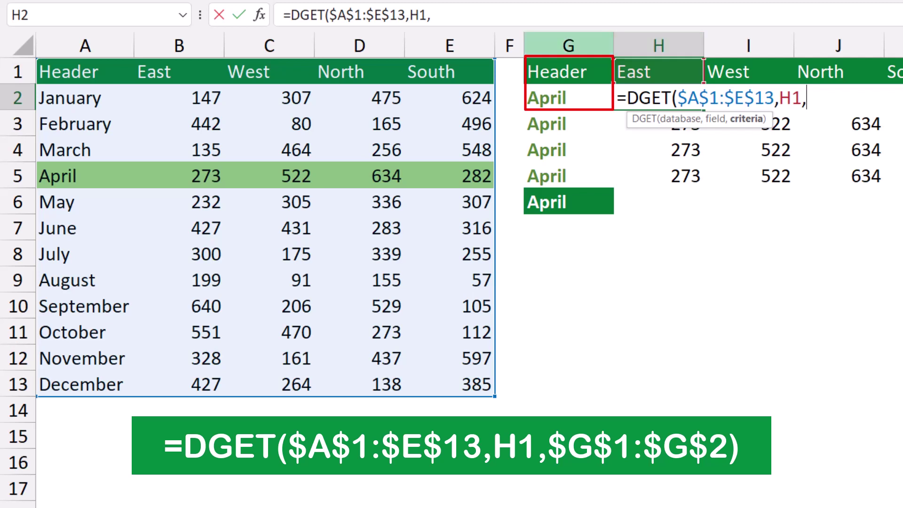
pyautogui.moveTo(569, 72); pyautogui.dragTo(588, 99)
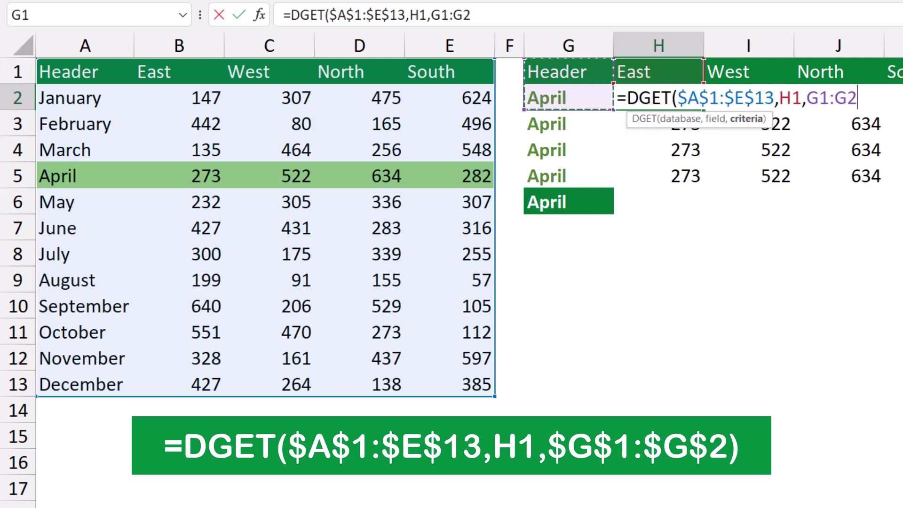
pyautogui.press('F4')
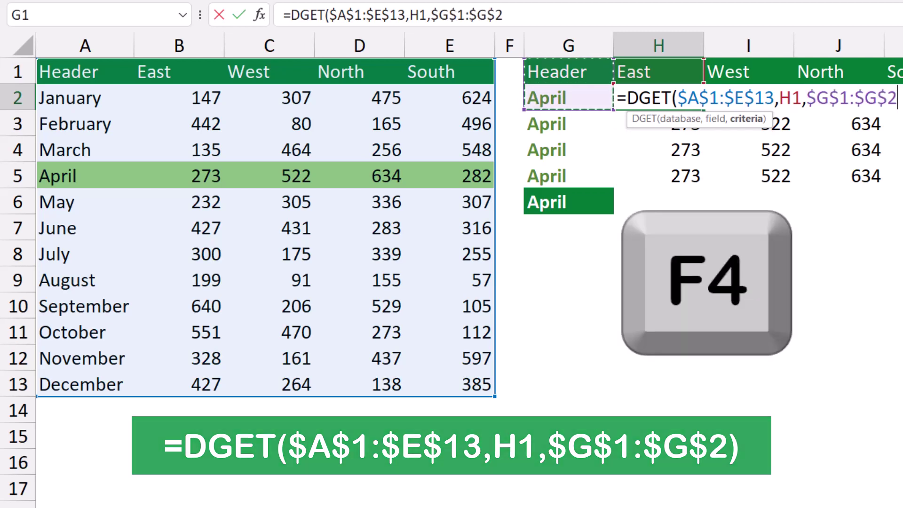
pyautogui.write(')')
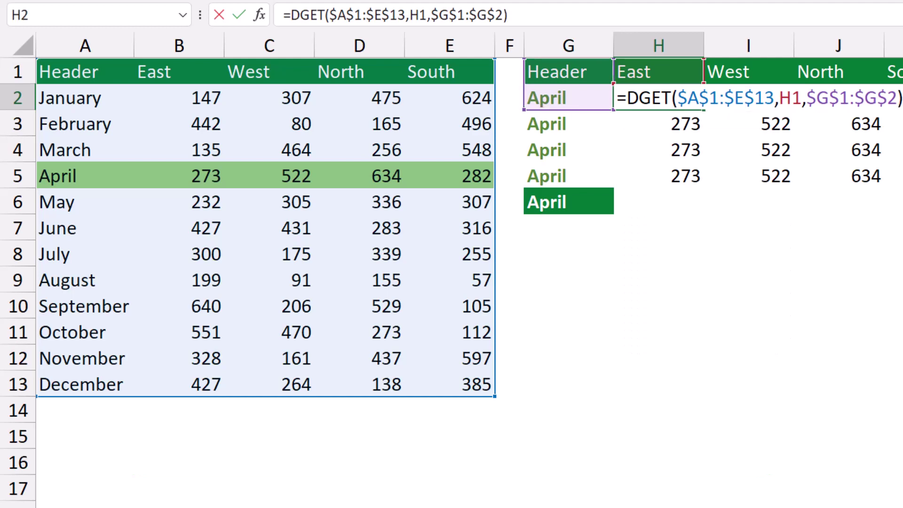
pyautogui.hotkey('ctrl', 'Return')
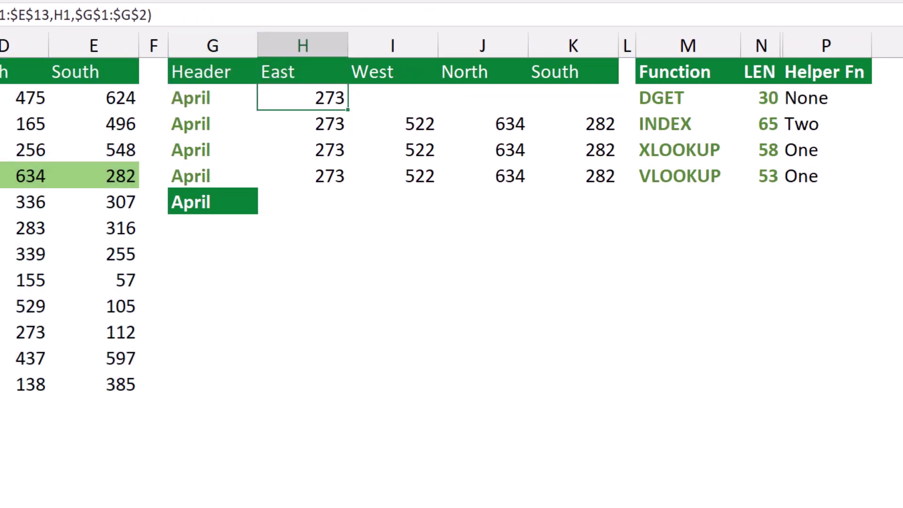
# - Fill H2's DGET formula across to K2, returning 273, 522, 634 and 282
pyautogui.moveTo(348, 110); pyautogui.dragTo(611, 107)
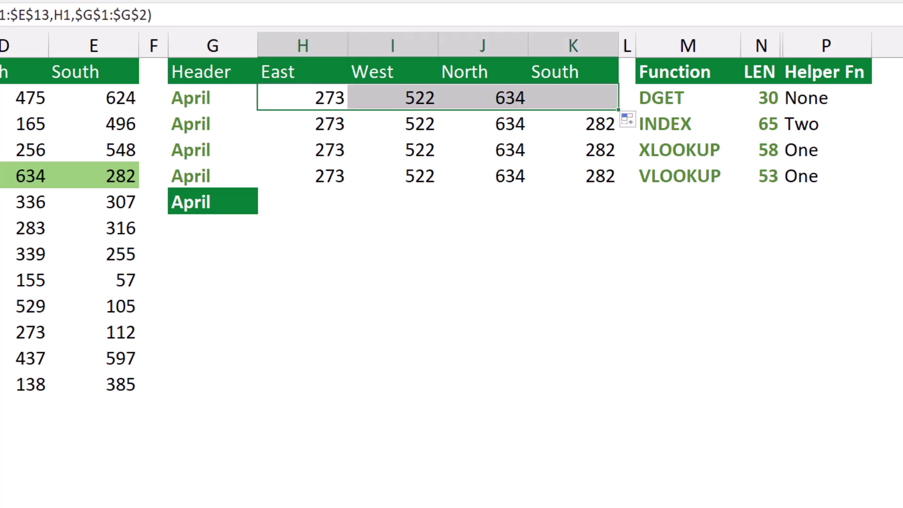
pyautogui.click(303, 98)
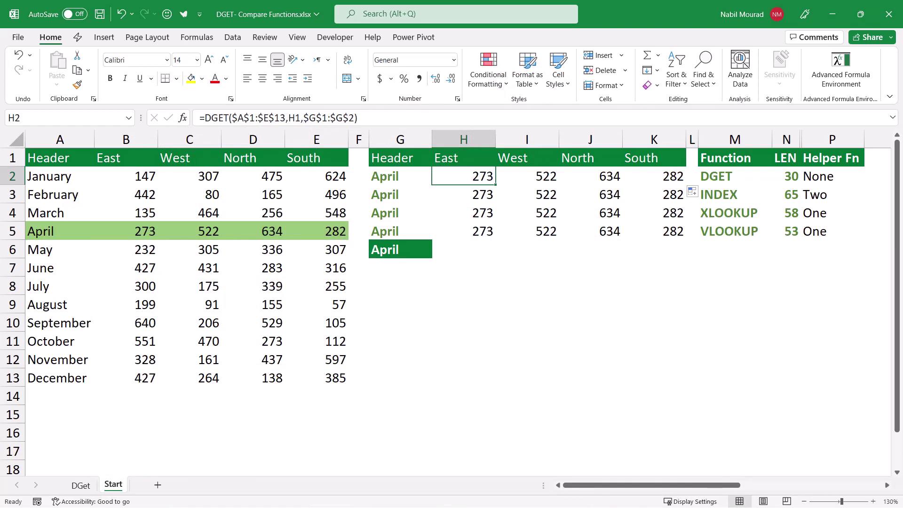
pyautogui.click(463, 249)
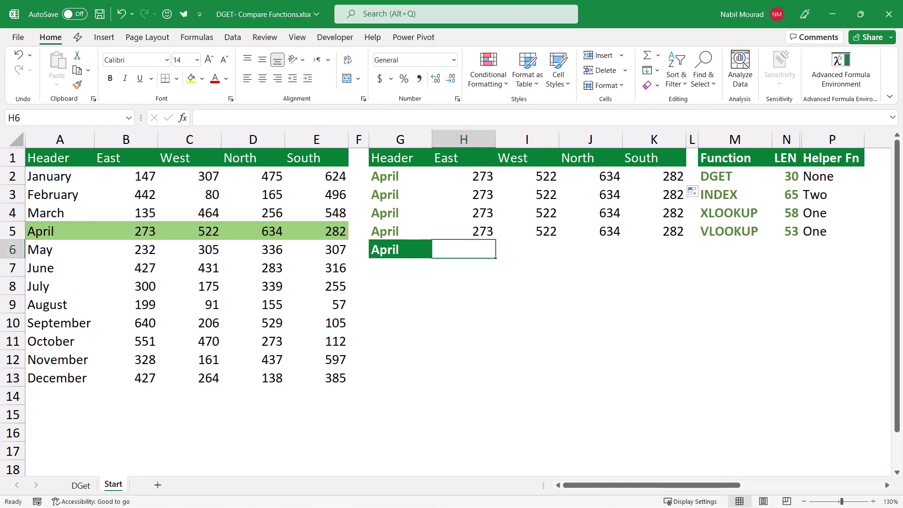
# - Enter =FILTER(B2:E13,A2:A13=G6) in H6 to spill April's four regional values
pyautogui.write('=filter')
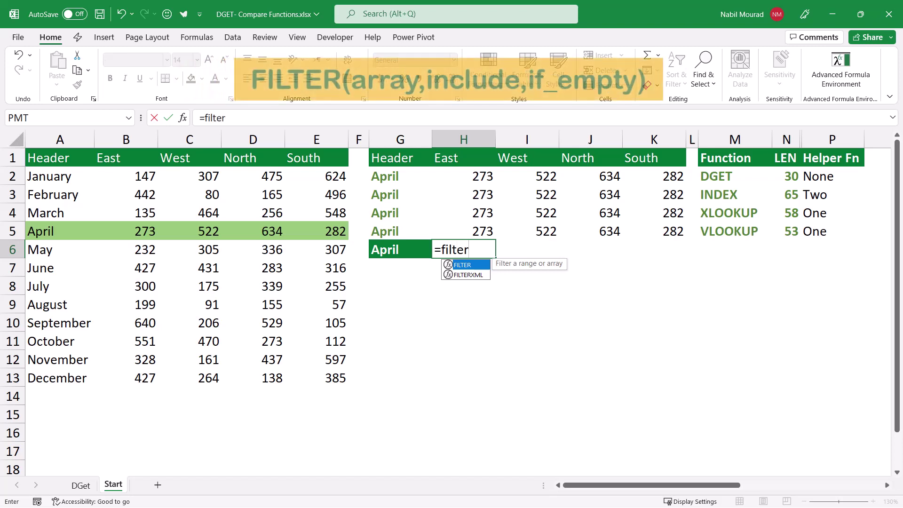
pyautogui.press('Tab')
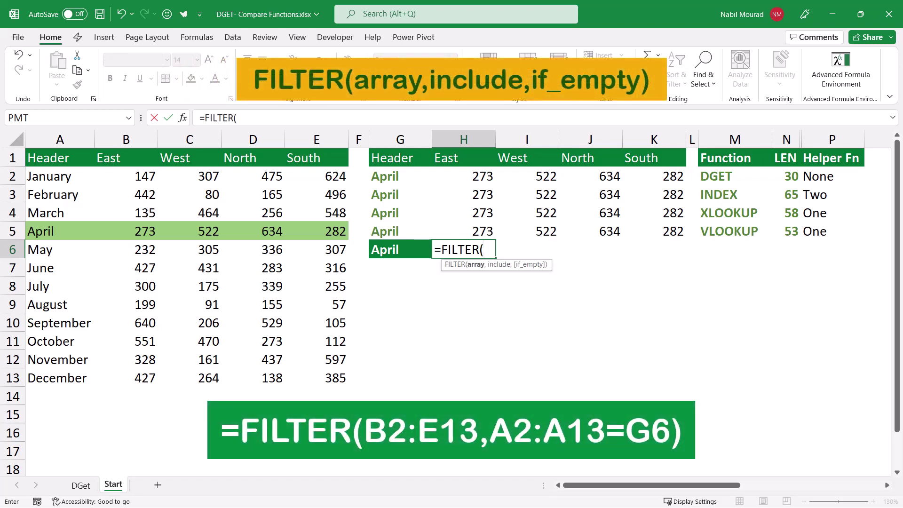
pyautogui.moveTo(126, 175); pyautogui.dragTo(329, 379)
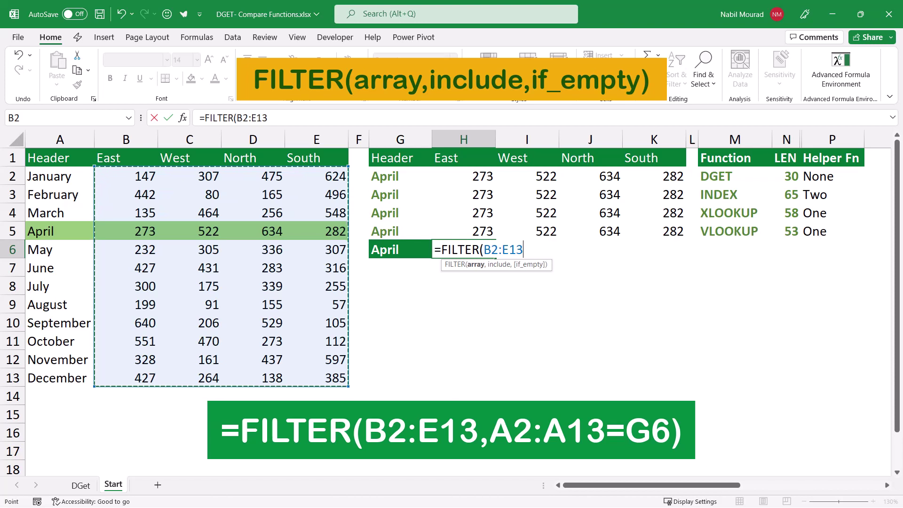
pyautogui.write(',')
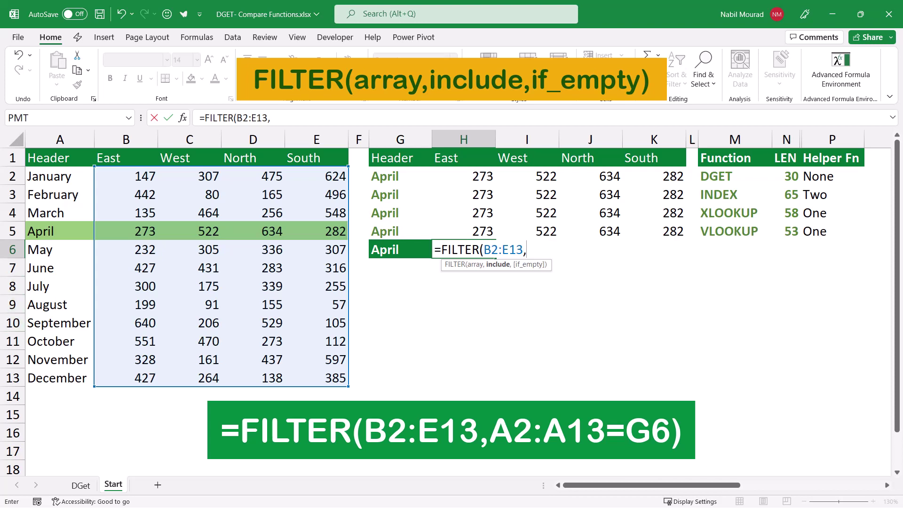
pyautogui.moveTo(89, 176); pyautogui.dragTo(90, 381)
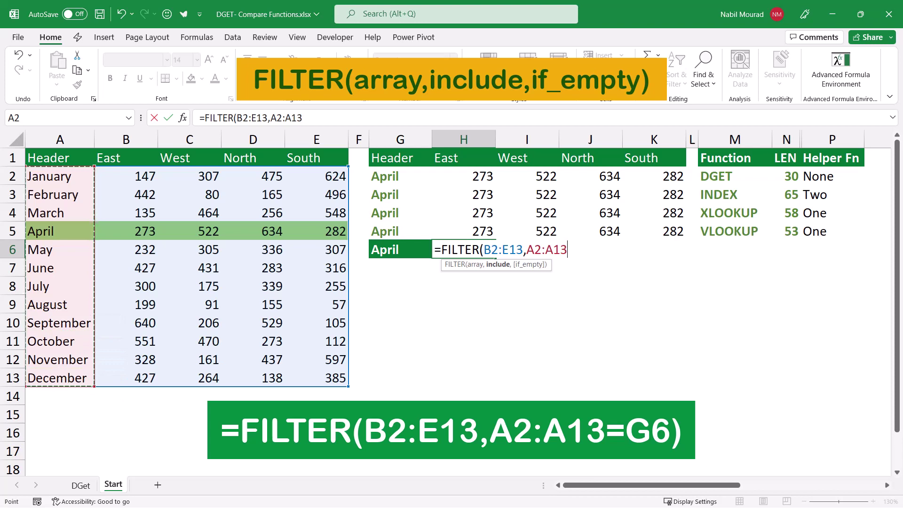
pyautogui.write('=')
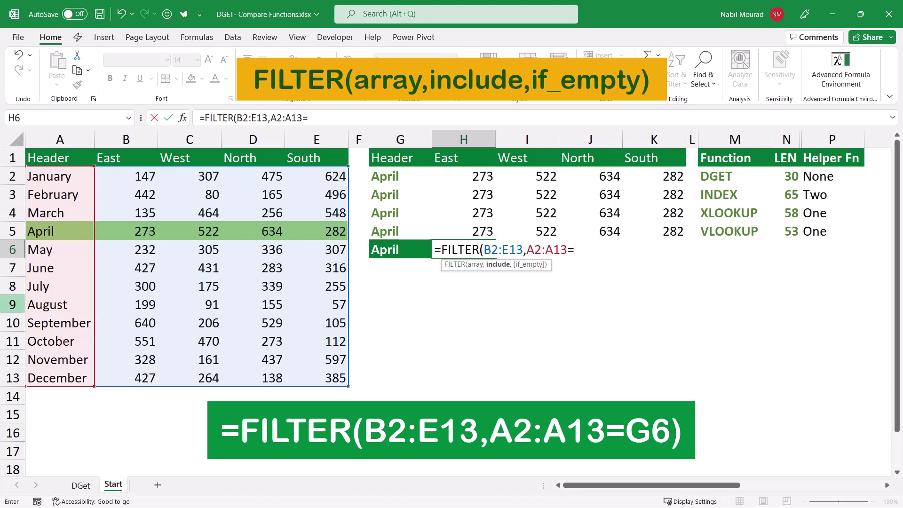
pyautogui.click(400, 249)
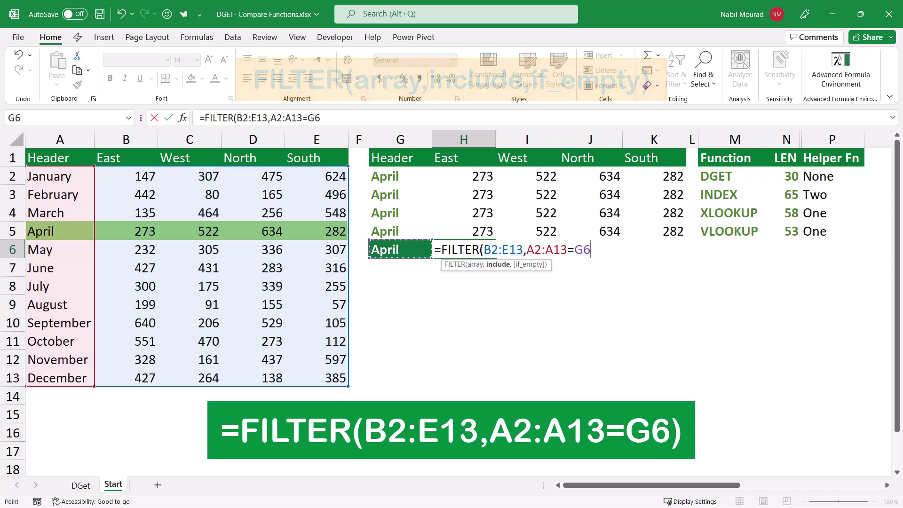
pyautogui.write(')')
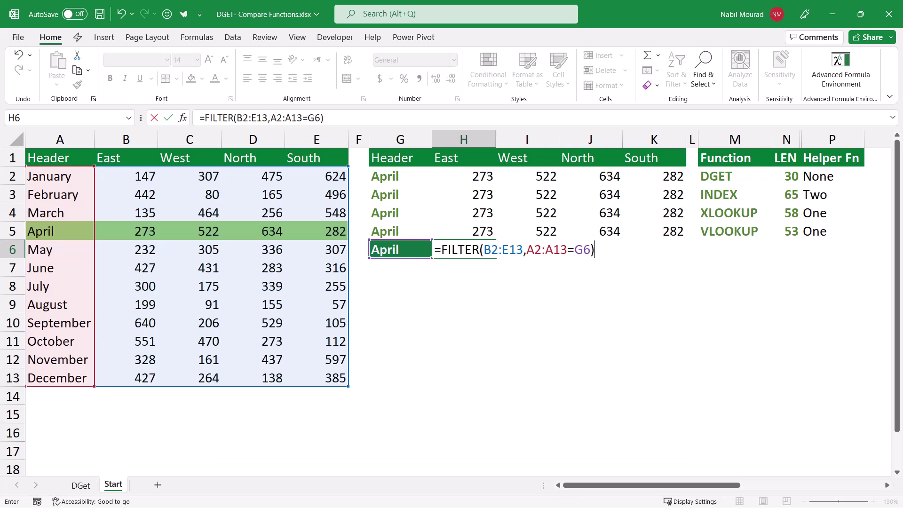
pyautogui.press('Return')
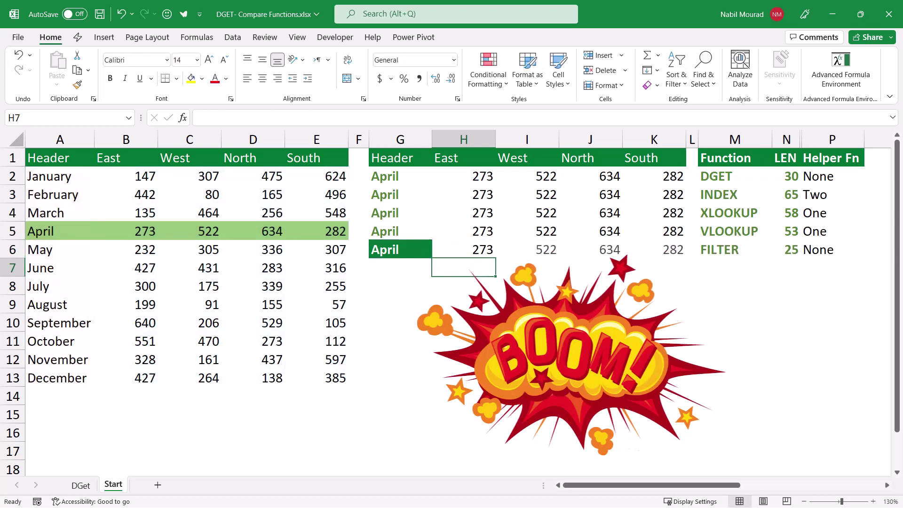